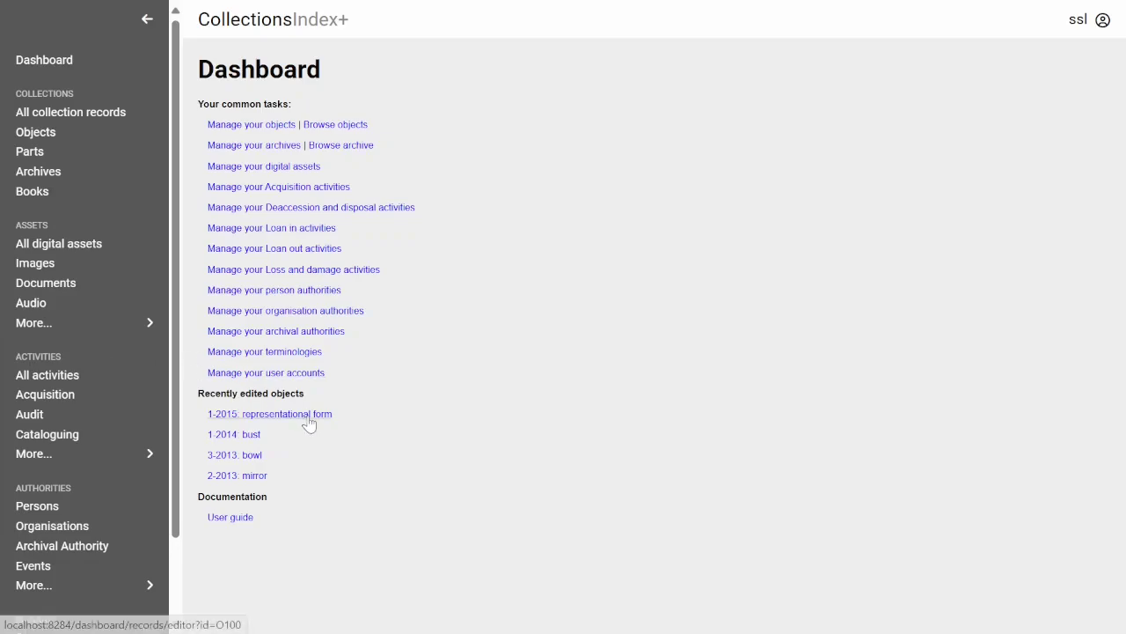
- Open the Terminologies manager from the additional authorities
scroll(33, 327, down, 1)
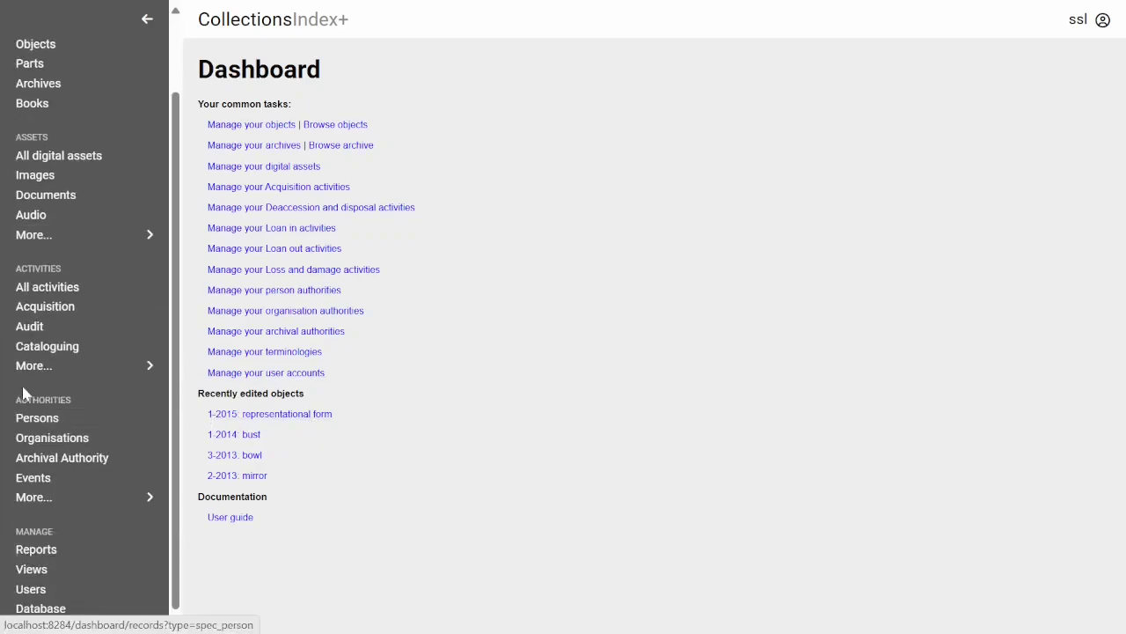
click(33, 498)
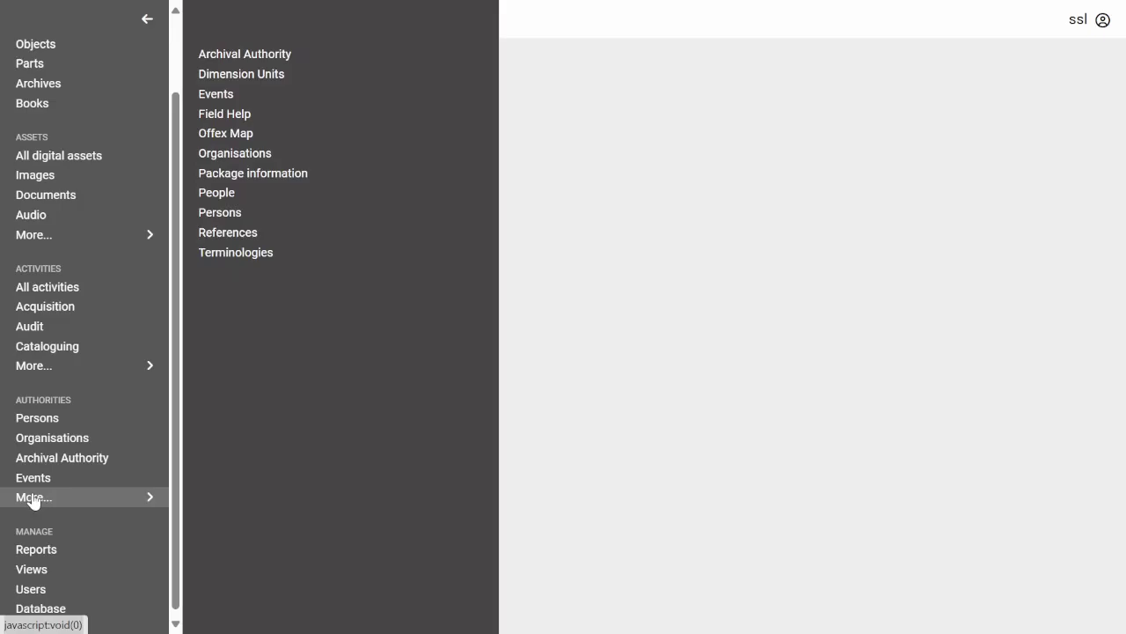
click(244, 253)
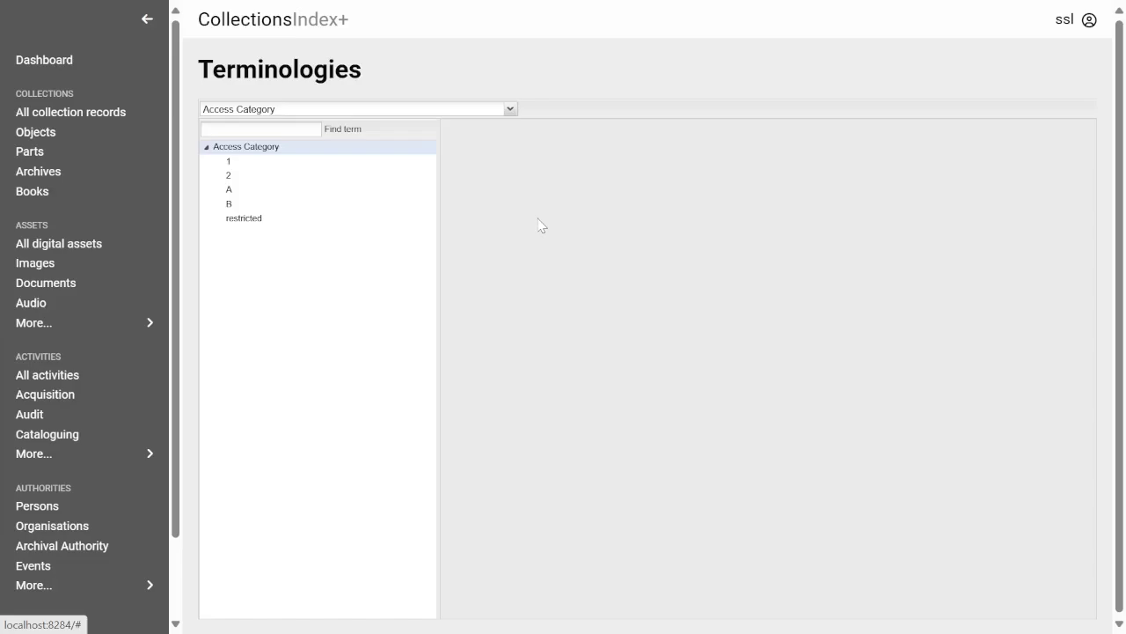
- Load the Condition terminology and open the record of its term "good"
click(509, 109)
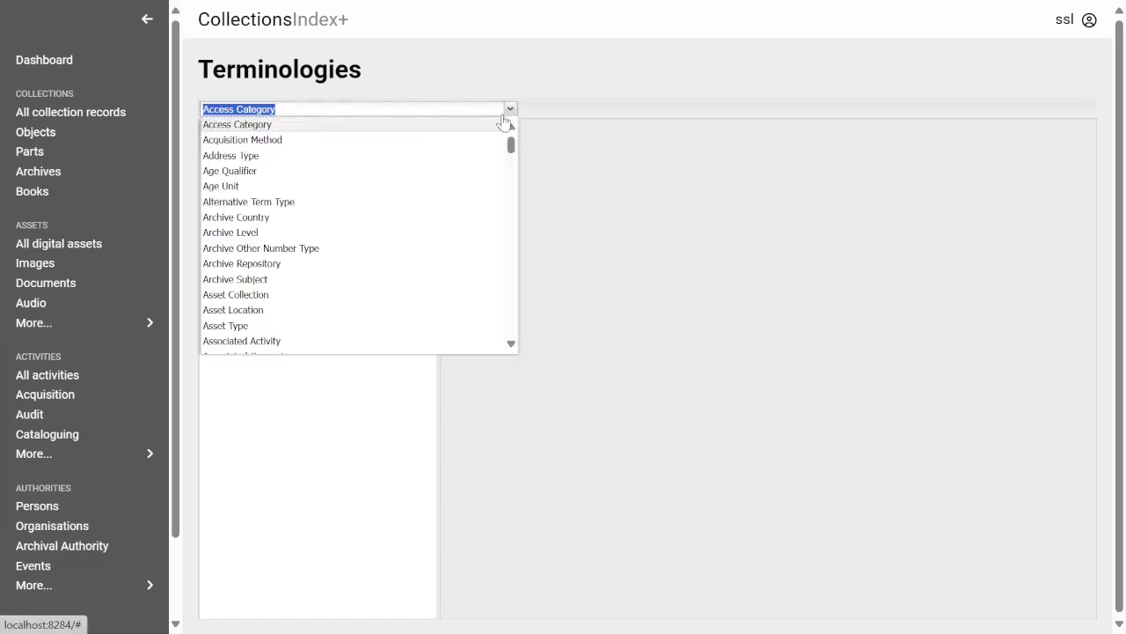
mouse_move(511, 144)
mouse_down()
mouse_move(511, 314)
mouse_move(518, 129)
mouse_up()
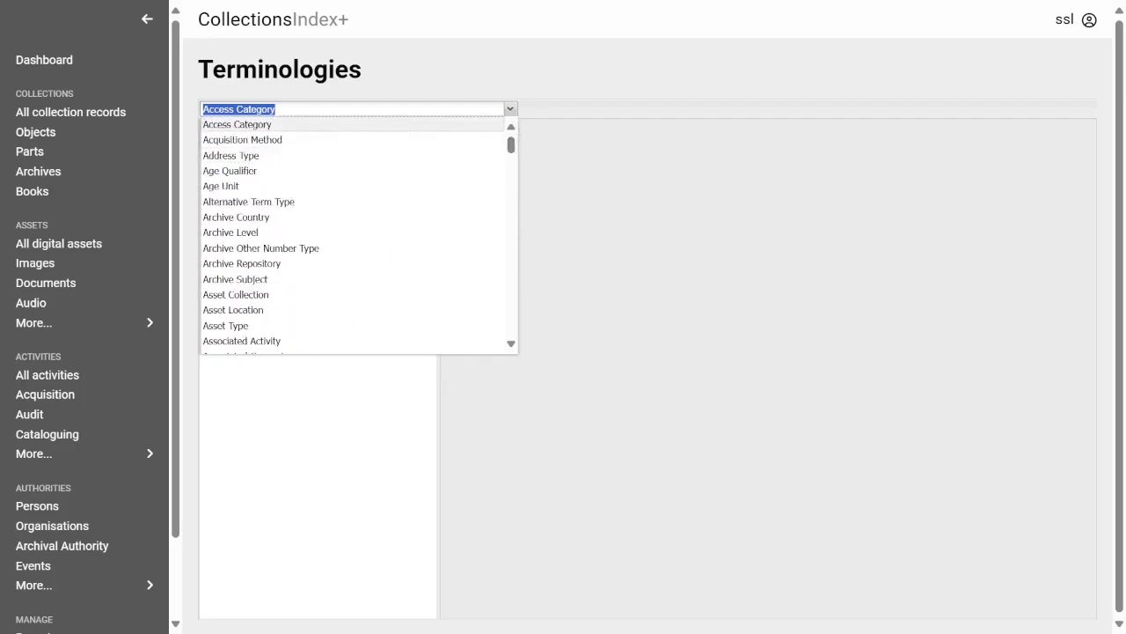
text(Condition)
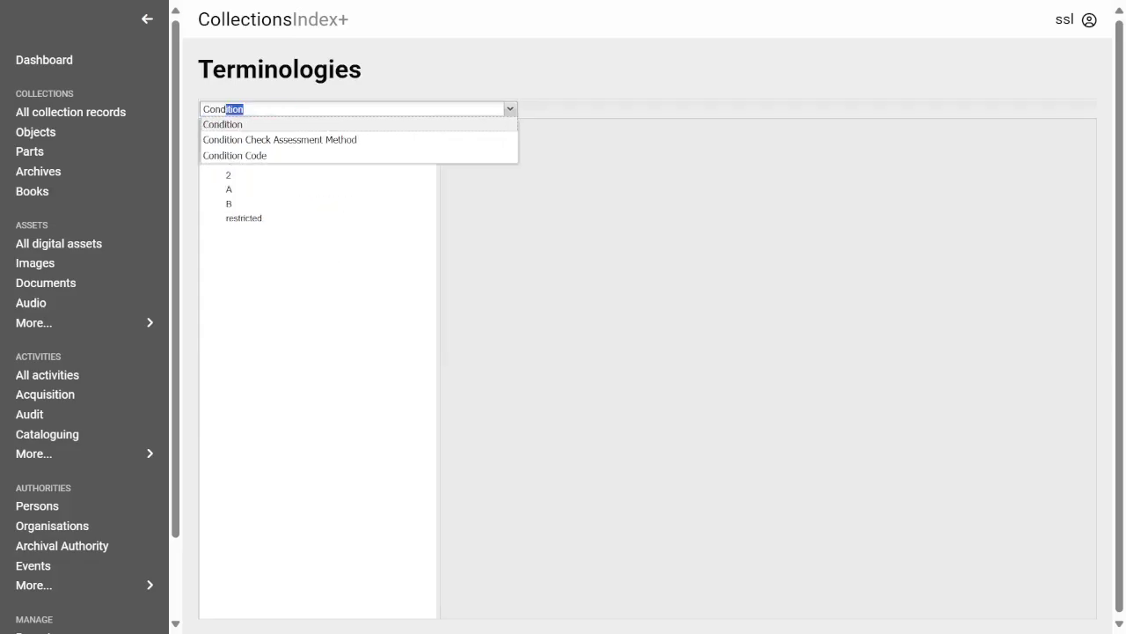
click(234, 125)
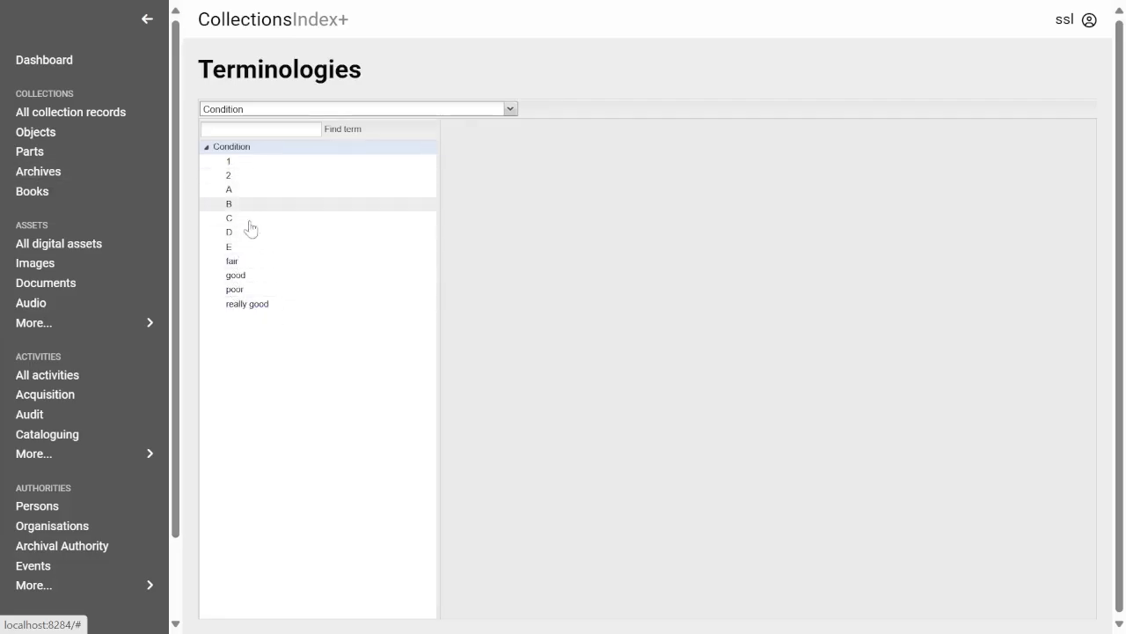
click(236, 276)
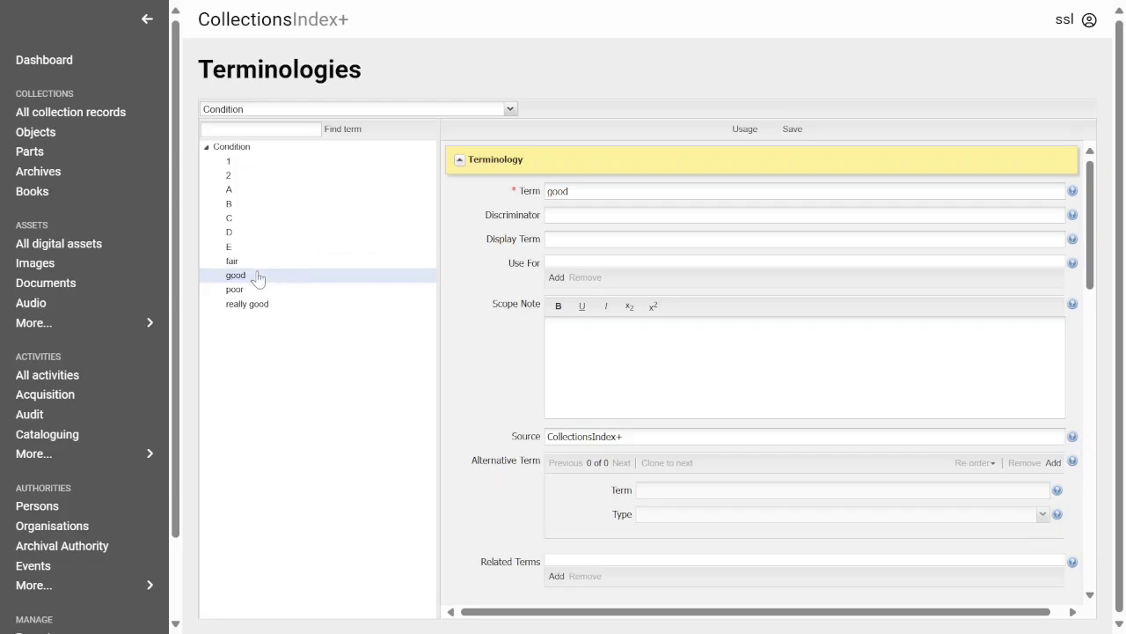
- Delete the term "really good" from the Condition terminology and confirm the deletion
right_click(252, 308)
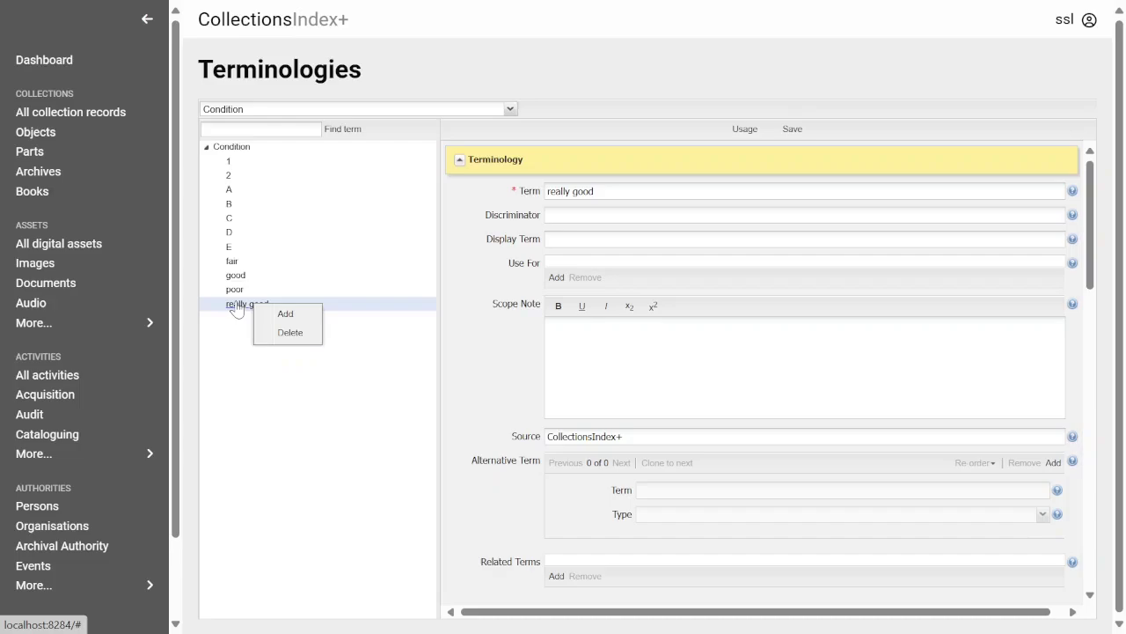
click(292, 333)
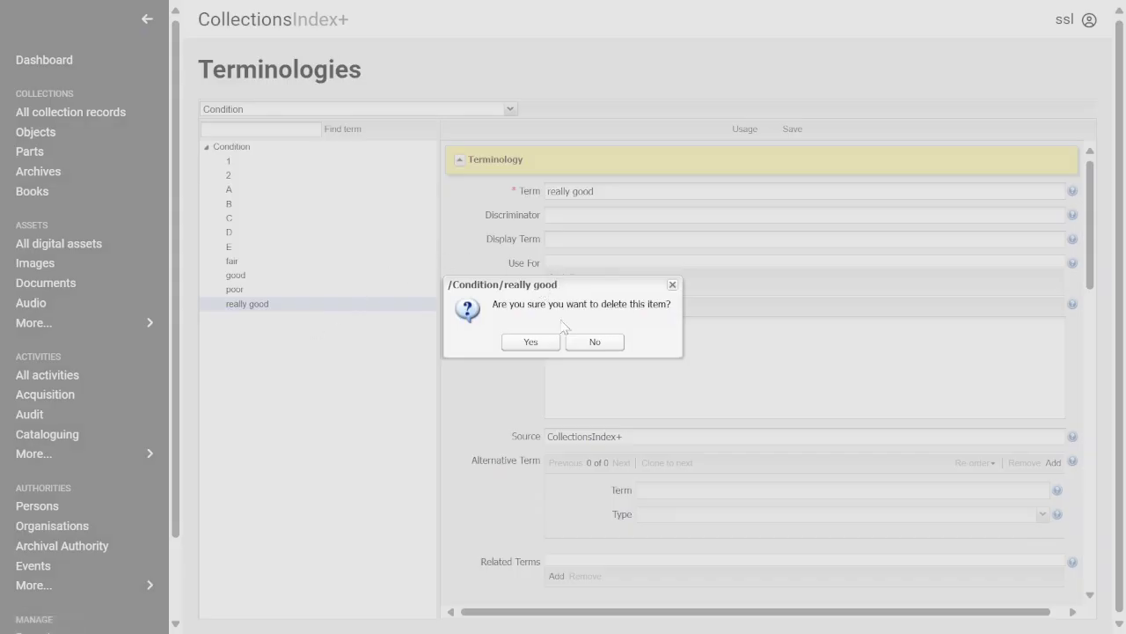
click(533, 344)
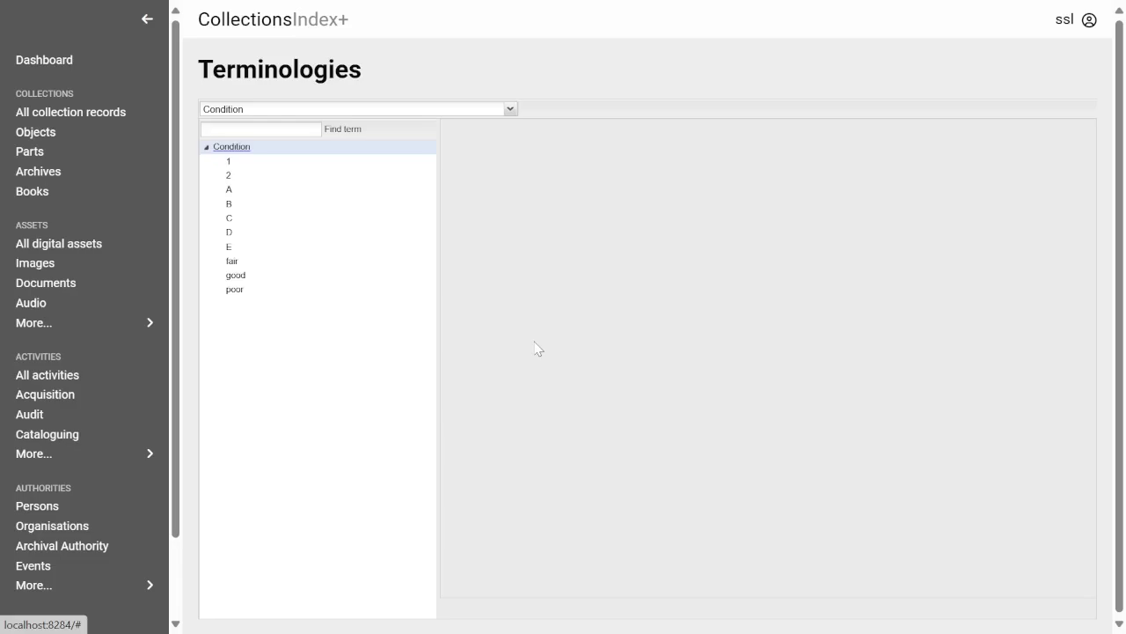
- Try to delete the term "good" from the Condition terminology
right_click(243, 283)
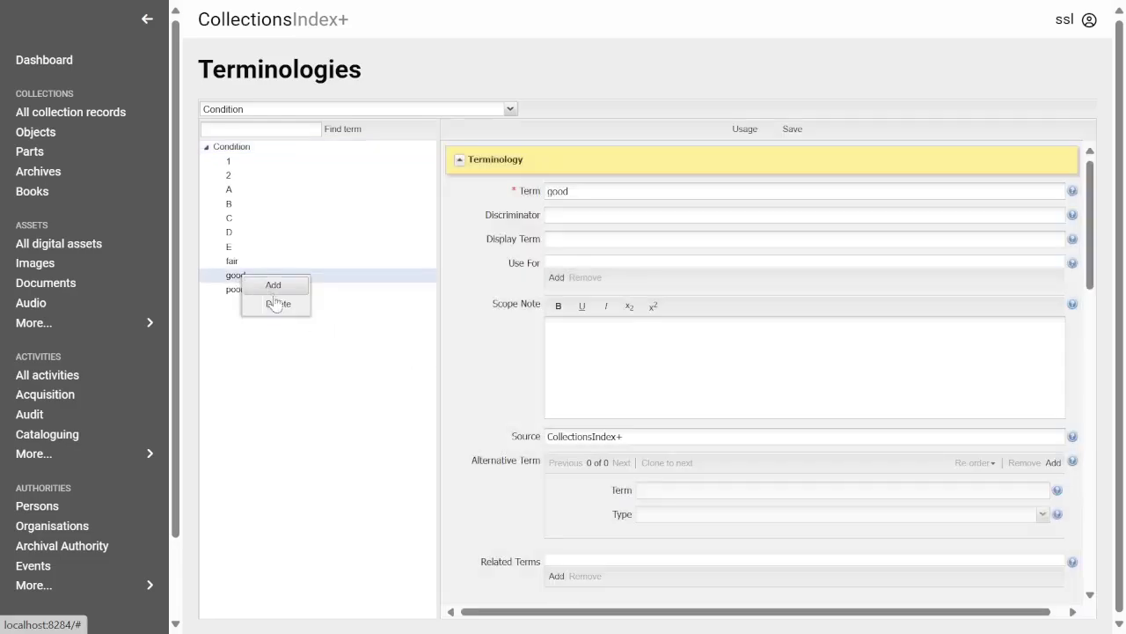
click(277, 304)
click(530, 343)
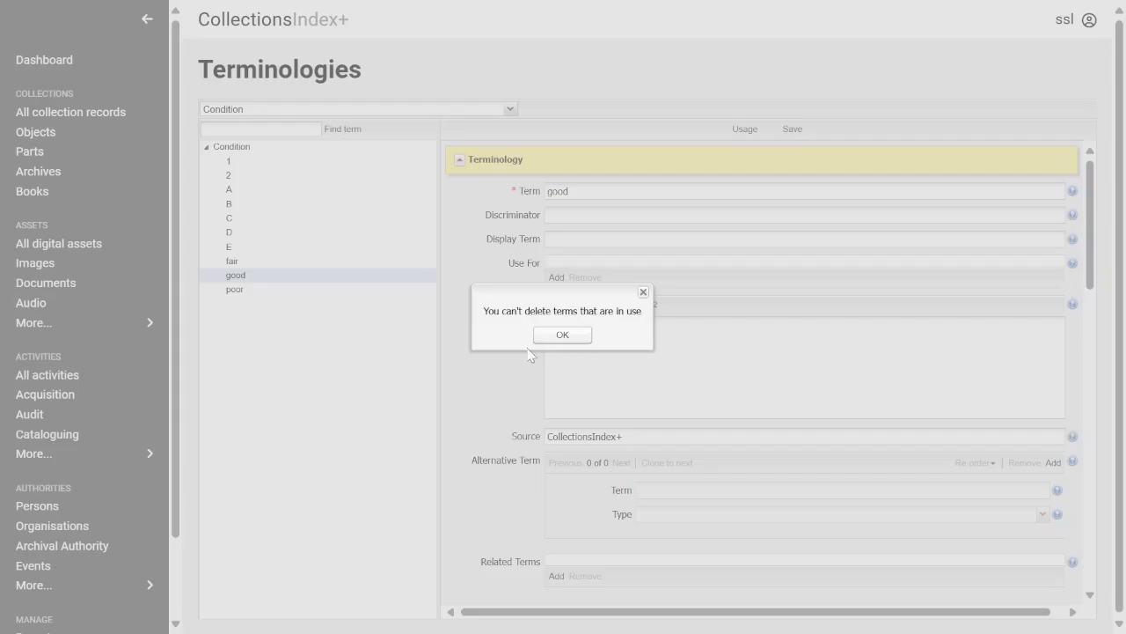
click(559, 337)
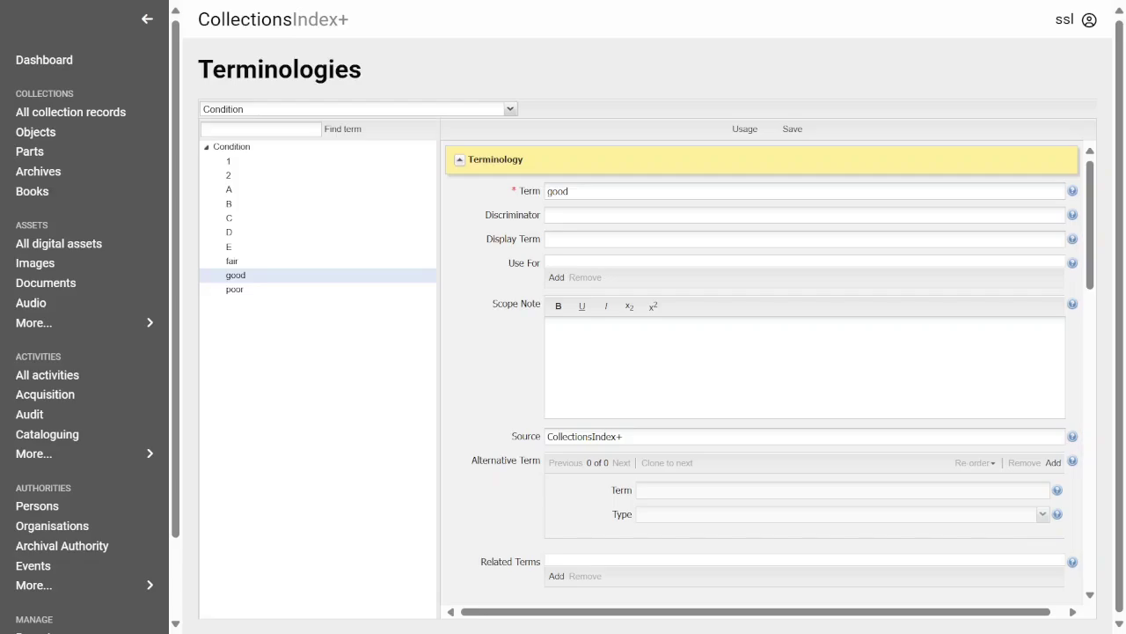
- Check the usage of the term "good" by viewing the object records that use it, and return to the Condition terminology
click(747, 131)
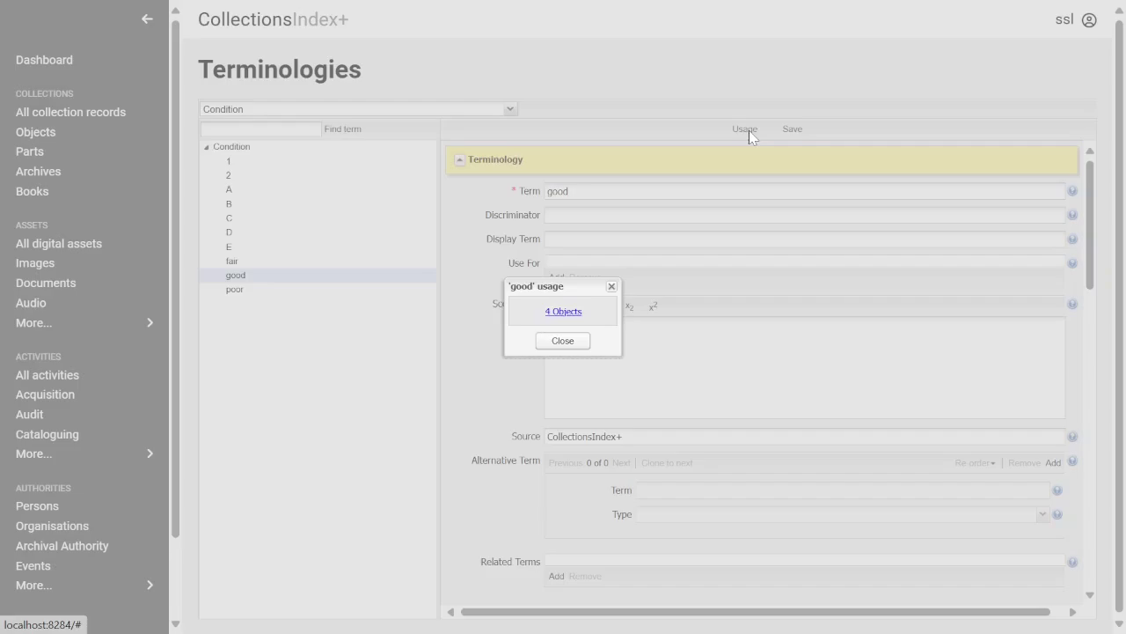
click(554, 315)
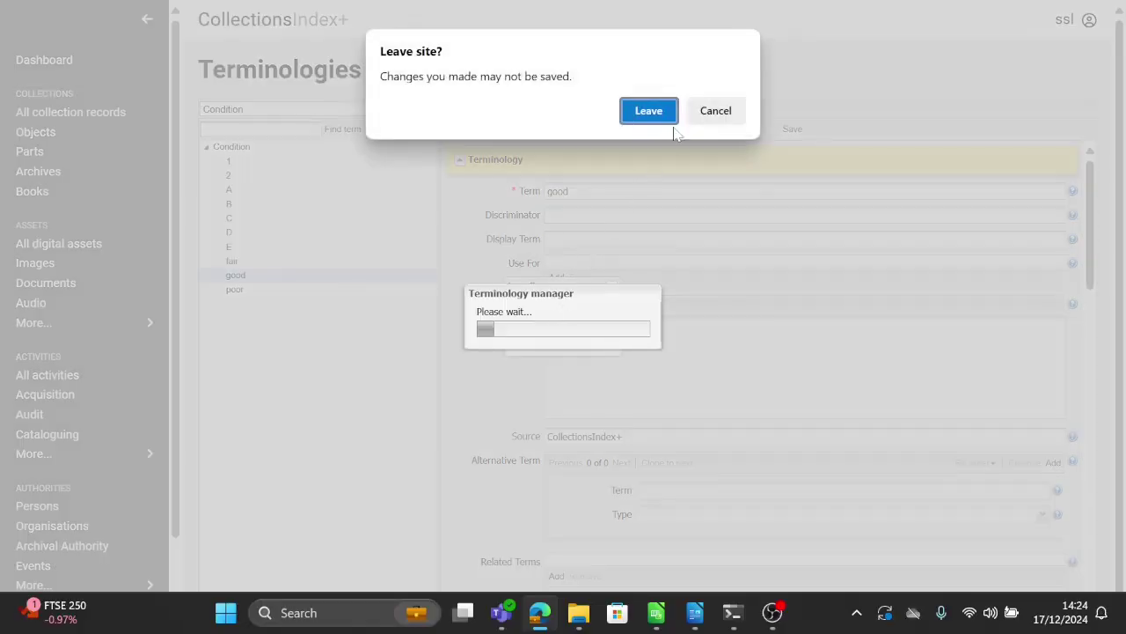
click(660, 114)
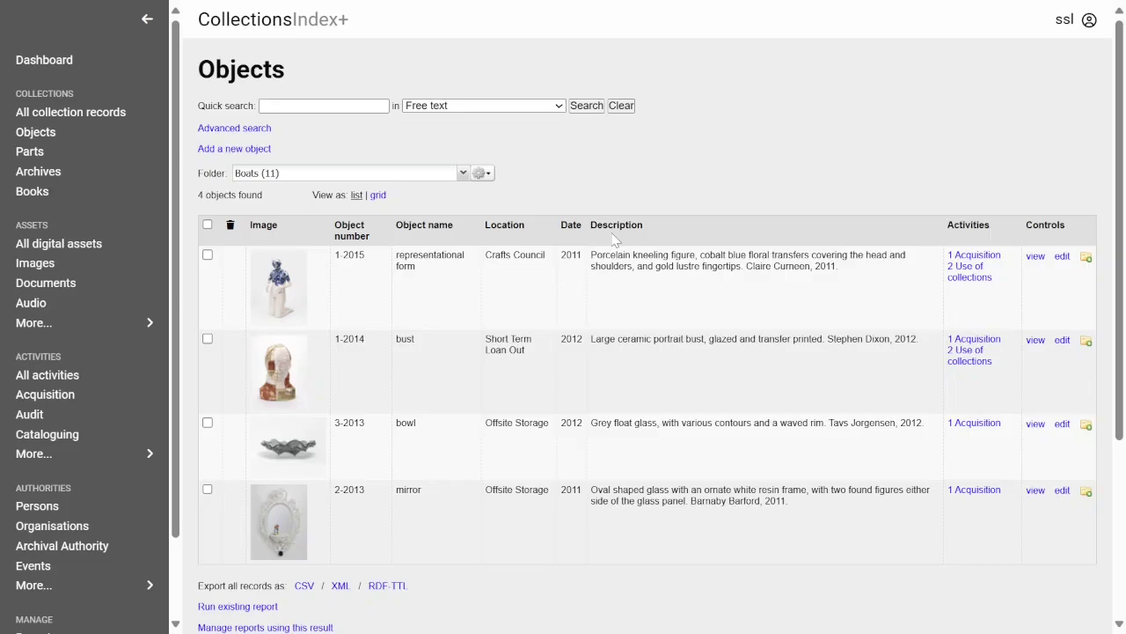
mouse_move(358, 12)
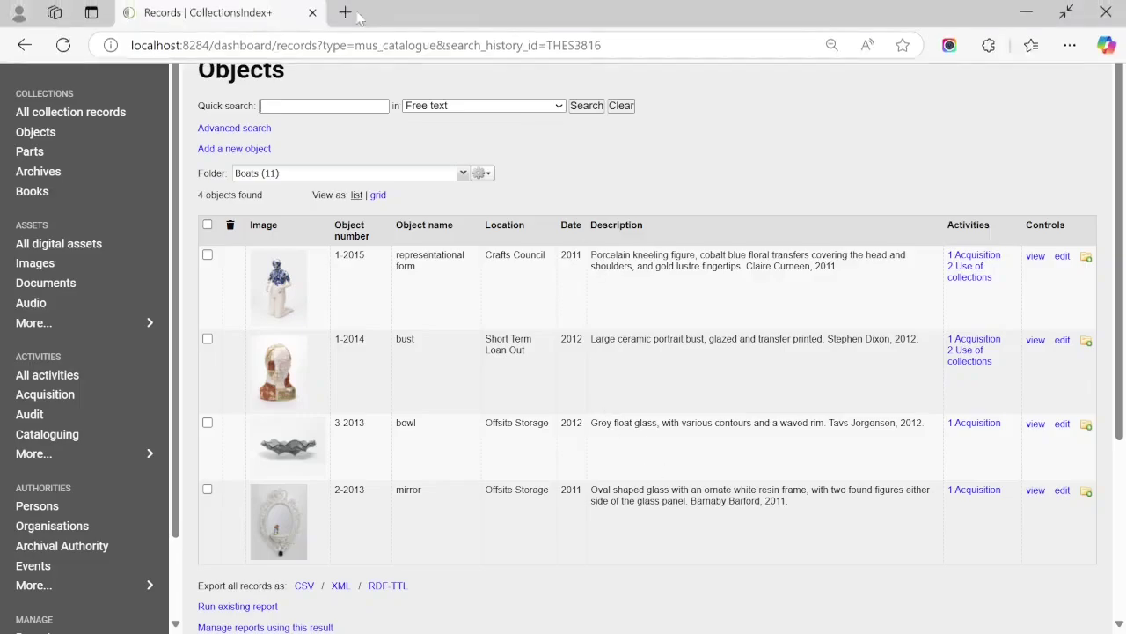
click(23, 44)
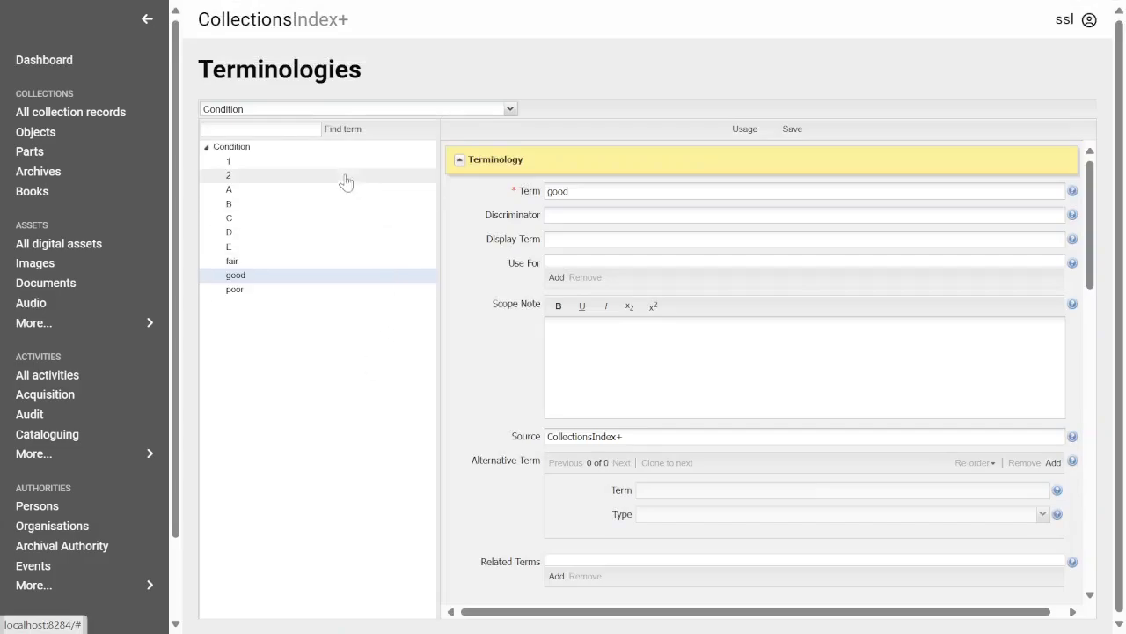
- Add "excellent" as a new child term at the top level of the Condition terminology and look over its record
right_click(222, 150)
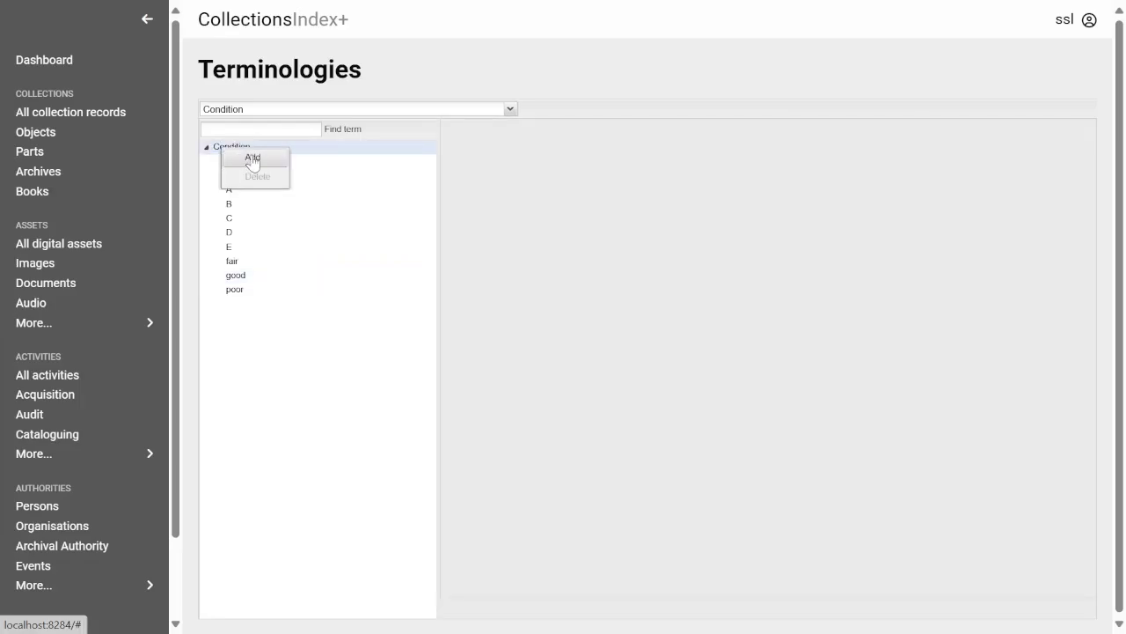
click(252, 159)
text(Excellent)
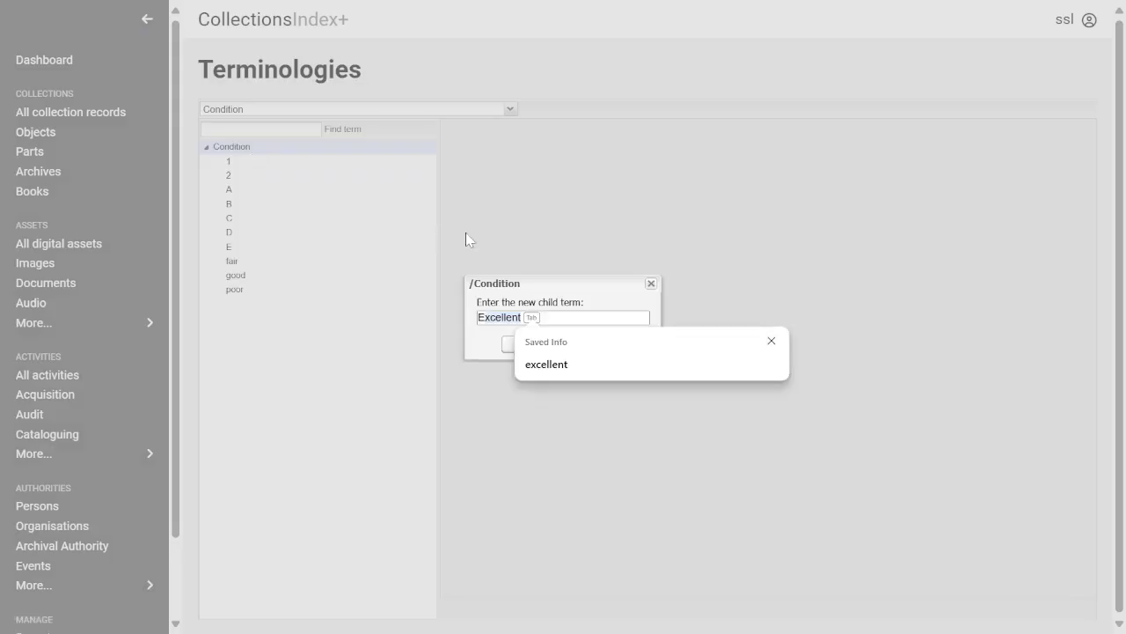
key(BackSpace)
key(BackSpace)
text(exce)
click(604, 365)
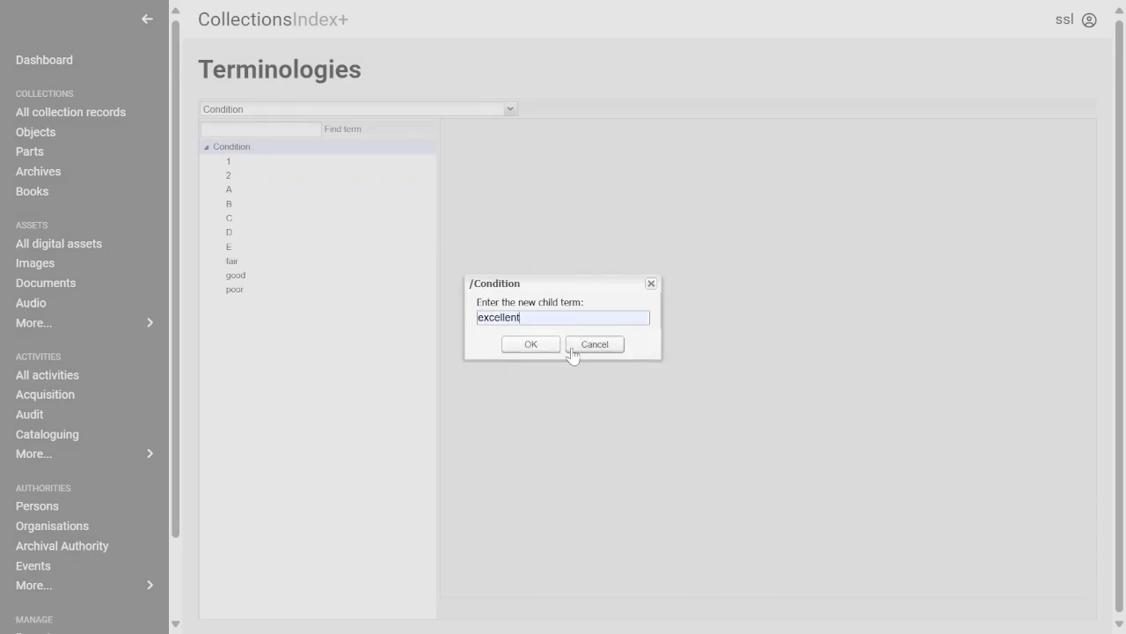
click(542, 343)
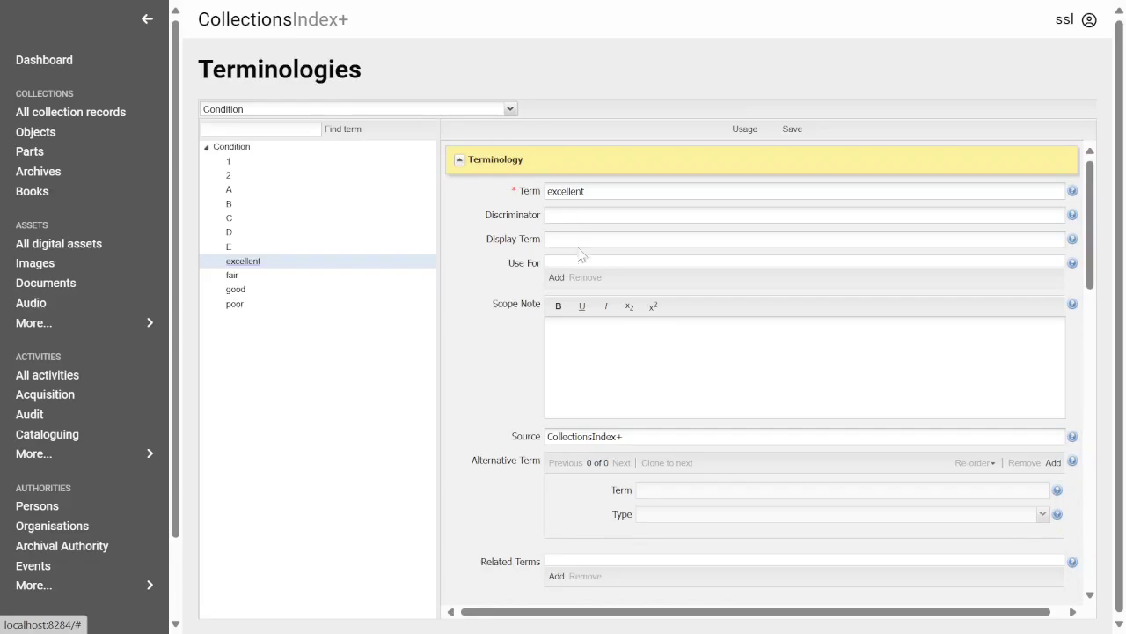
scroll(593, 313, down, 6)
scroll(593, 314, up, 6)
- Switch from the Condition terminology to the Location terminology
click(510, 110)
drag(511, 159, 510, 225)
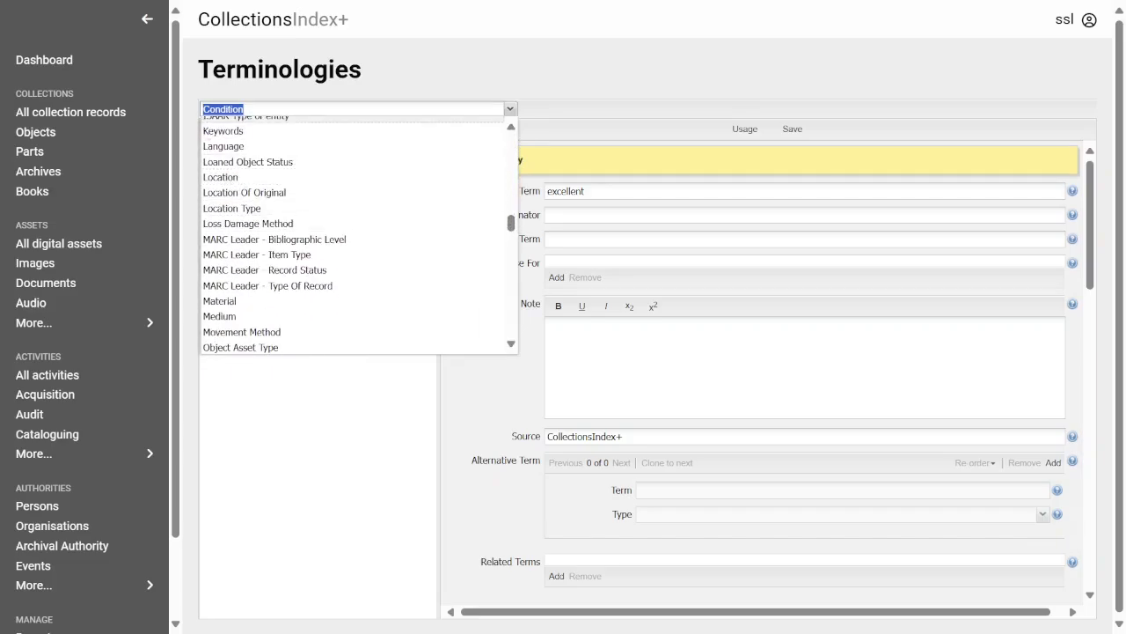
click(230, 179)
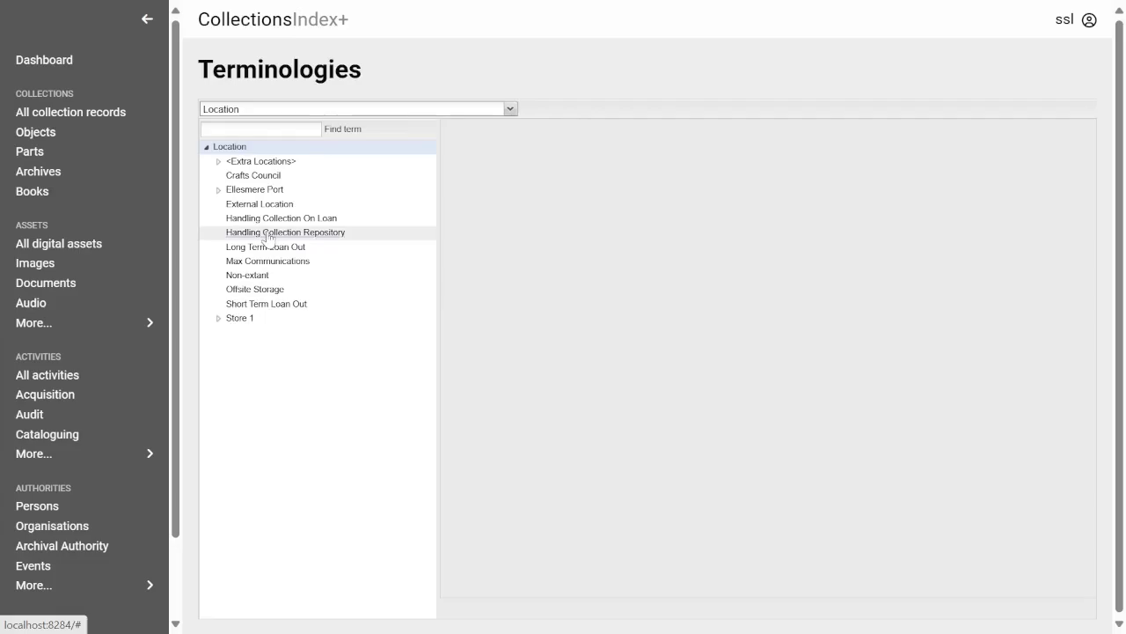
- Open the Store 1 location record and expand its hierarchy down to the bays of Rack A
click(242, 324)
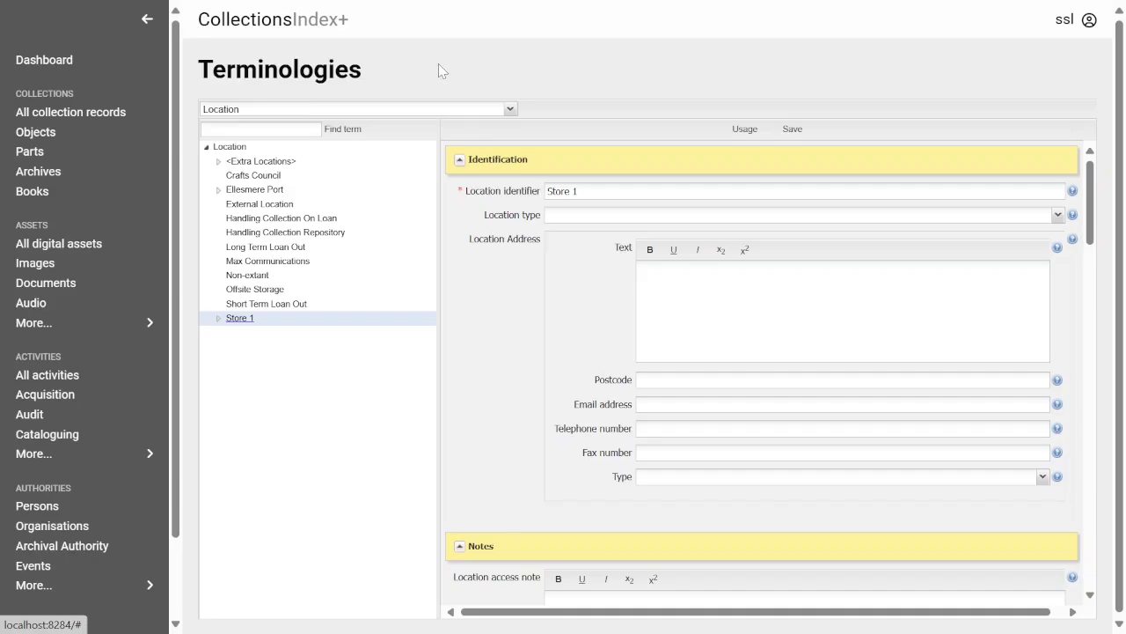
click(218, 320)
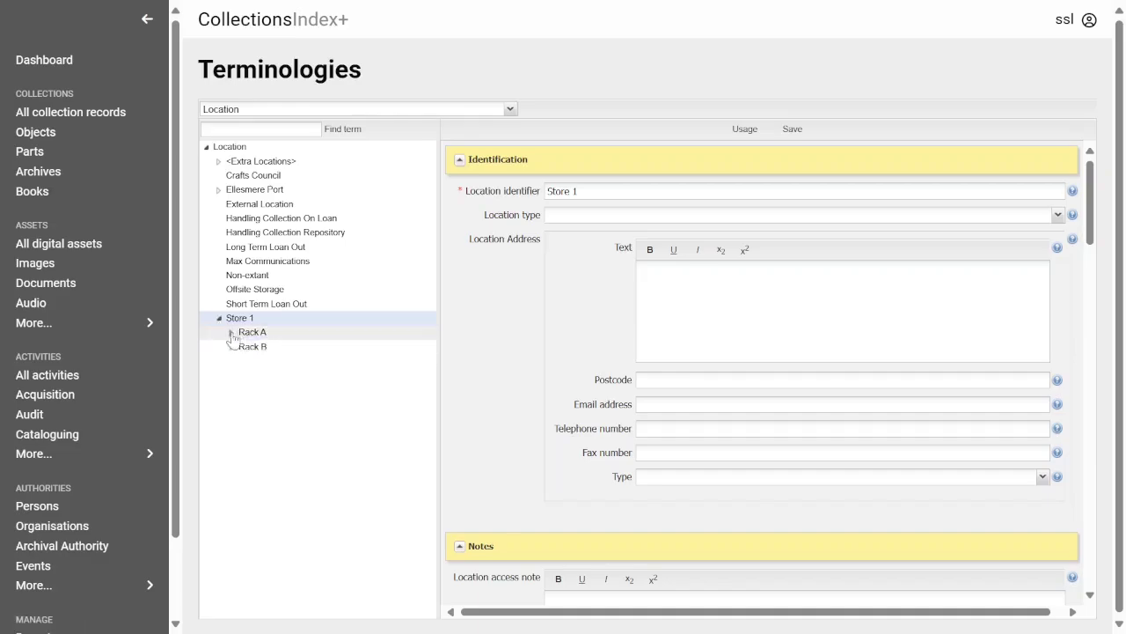
click(232, 333)
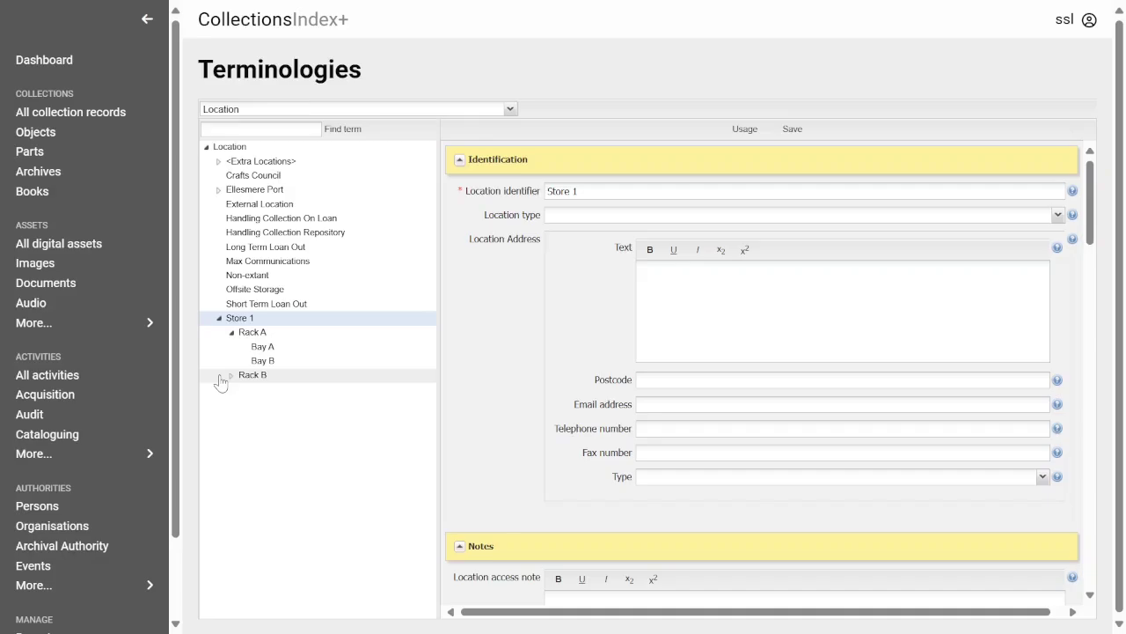
- Add "Rack C" as a new child location under Store 1
right_click(241, 324)
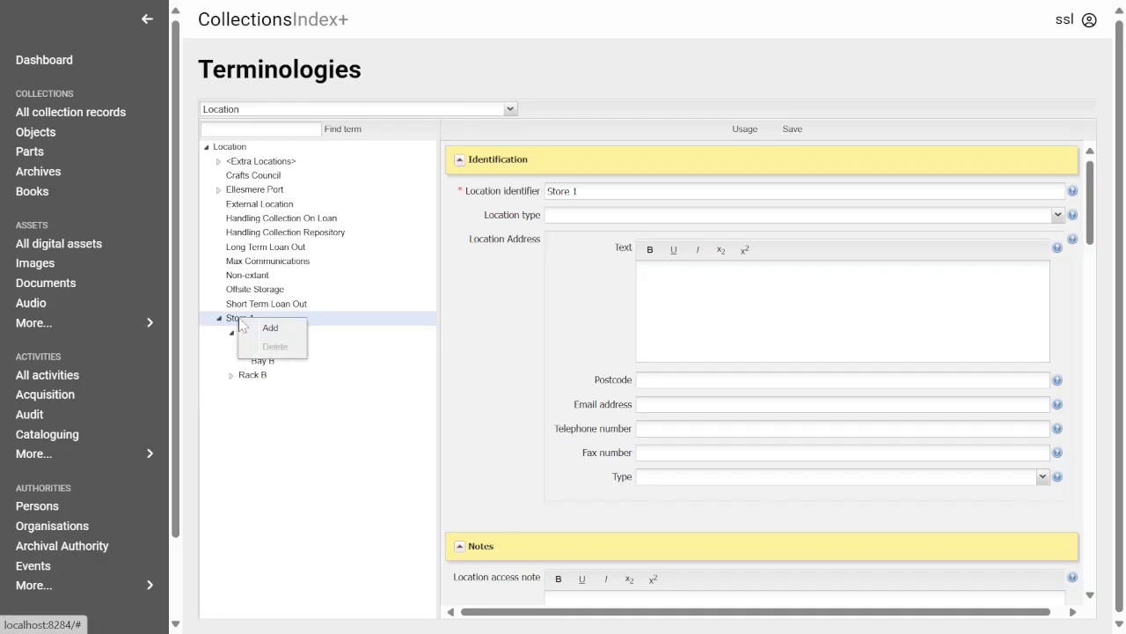
click(270, 328)
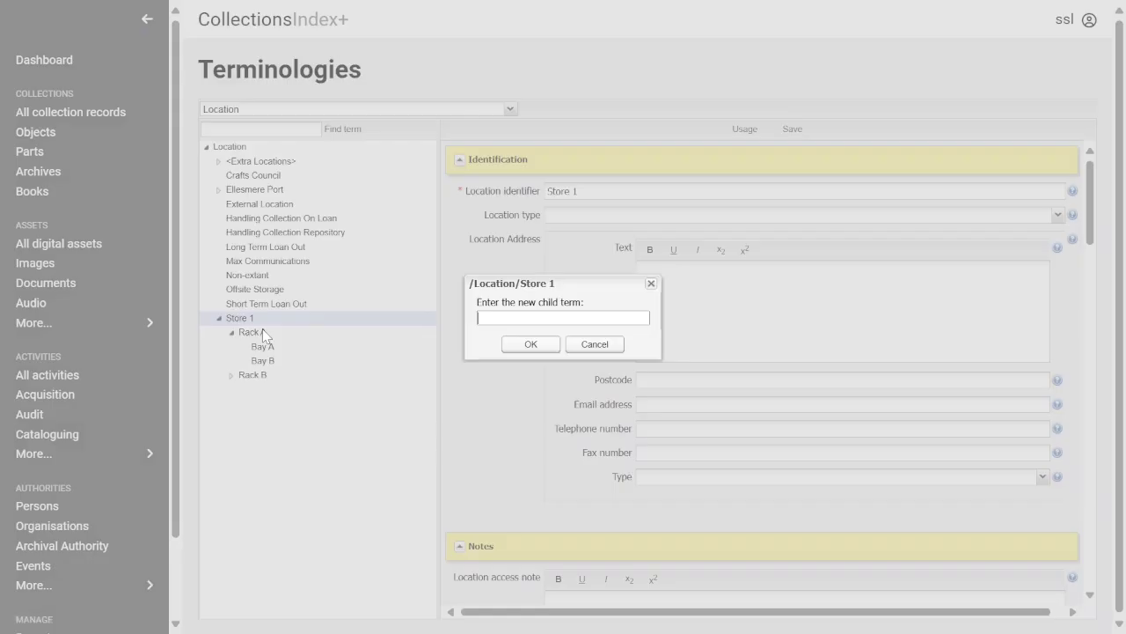
text(Rack B)
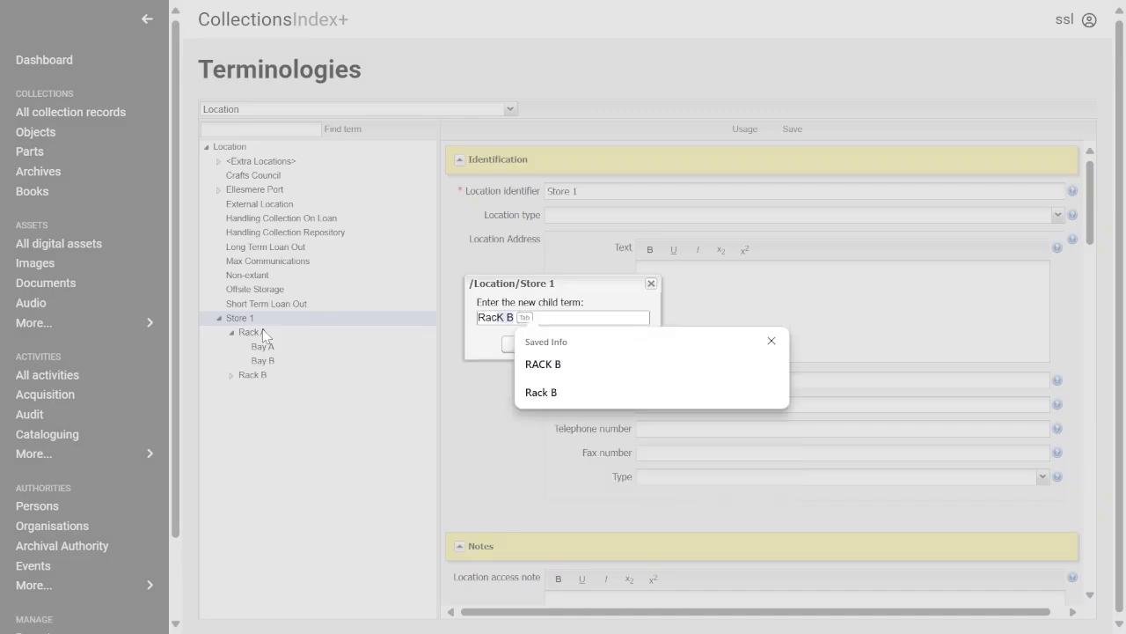
key(BackSpace)
text(C)
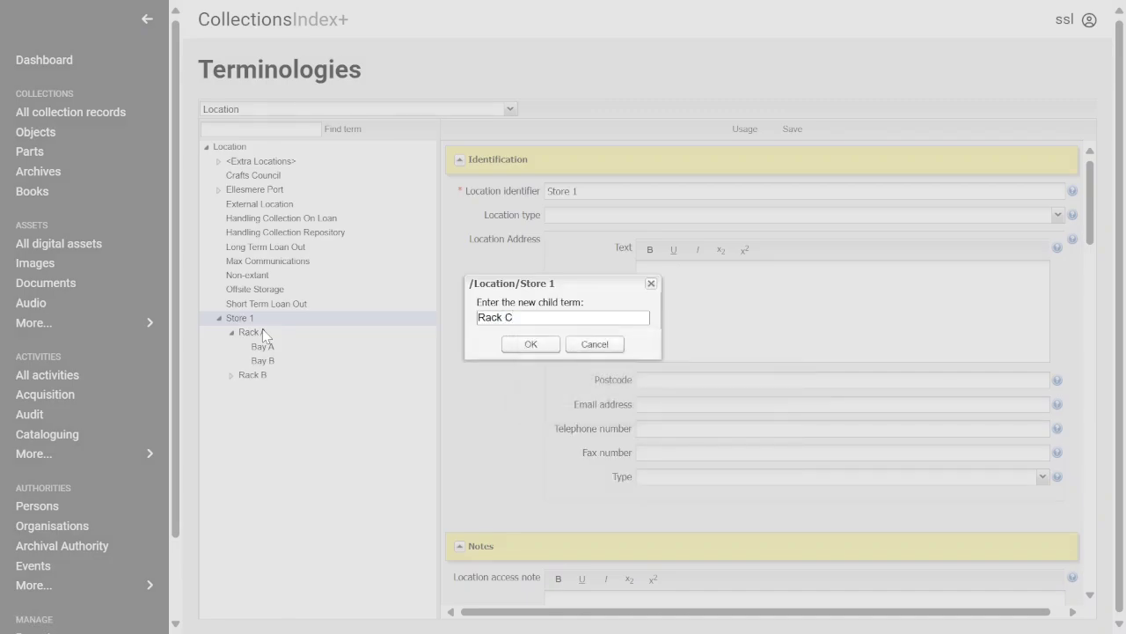
key(Return)
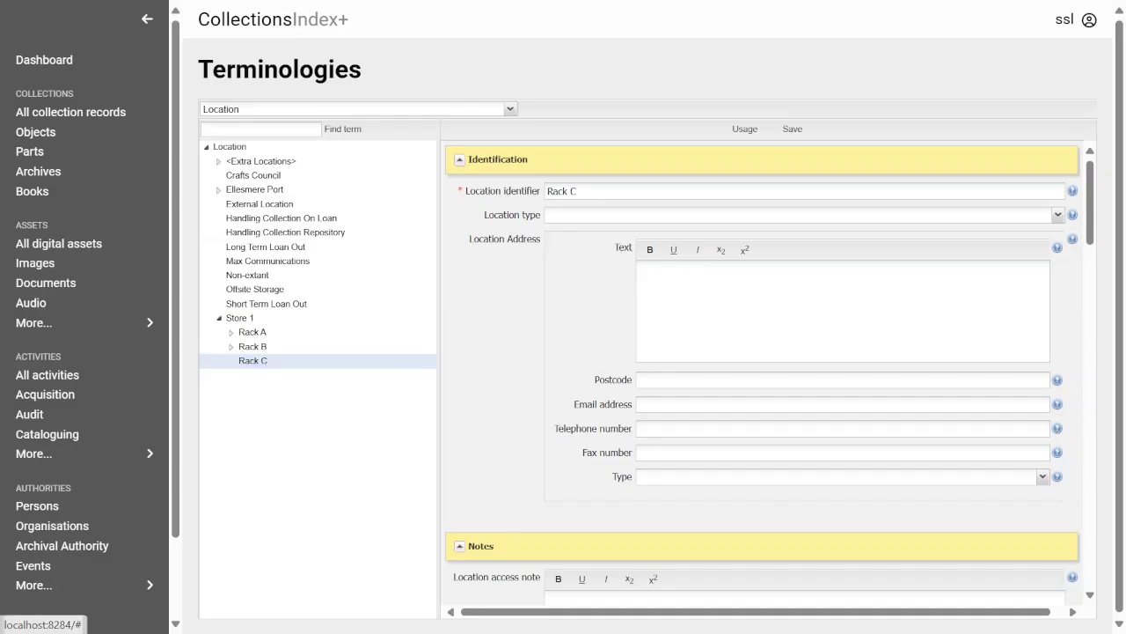
- Expand Rack A under Store 1 and open the record of its Bay A location
click(231, 332)
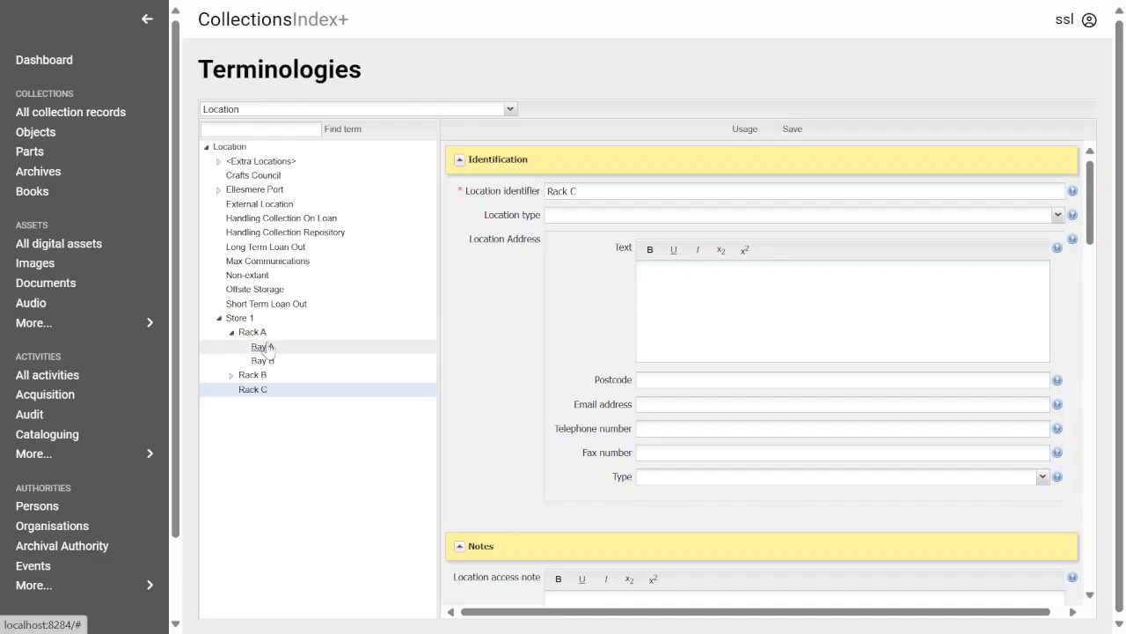
click(266, 347)
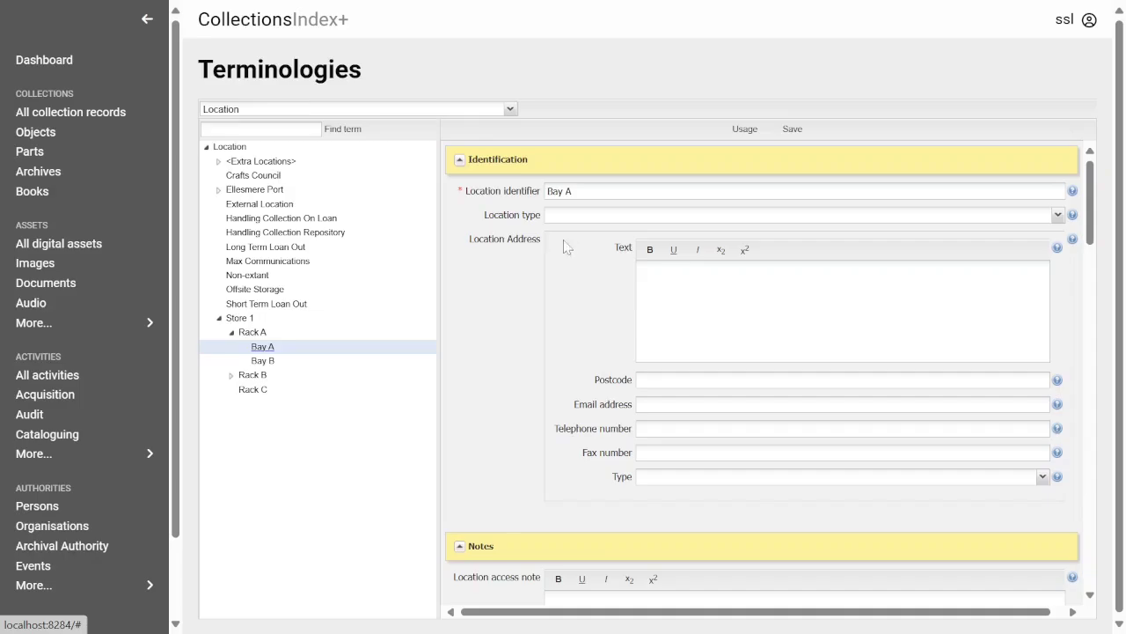
- Compare the Thesaurus discriminator fields of the Bay A and Bay B records under Rack A
scroll(563, 239, down, 10)
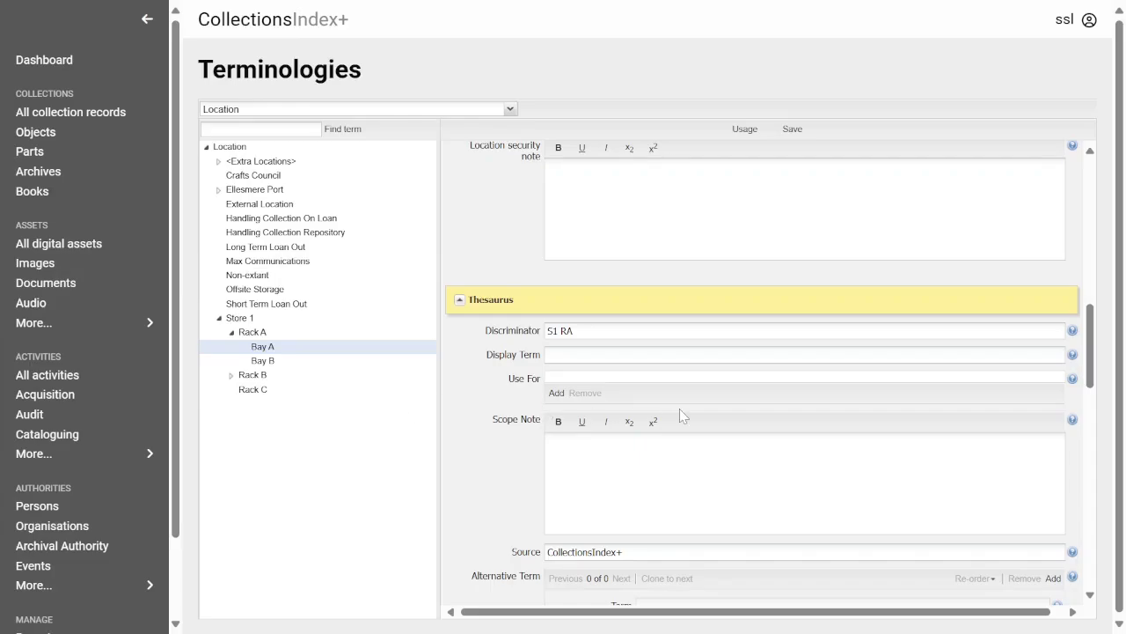
click(262, 361)
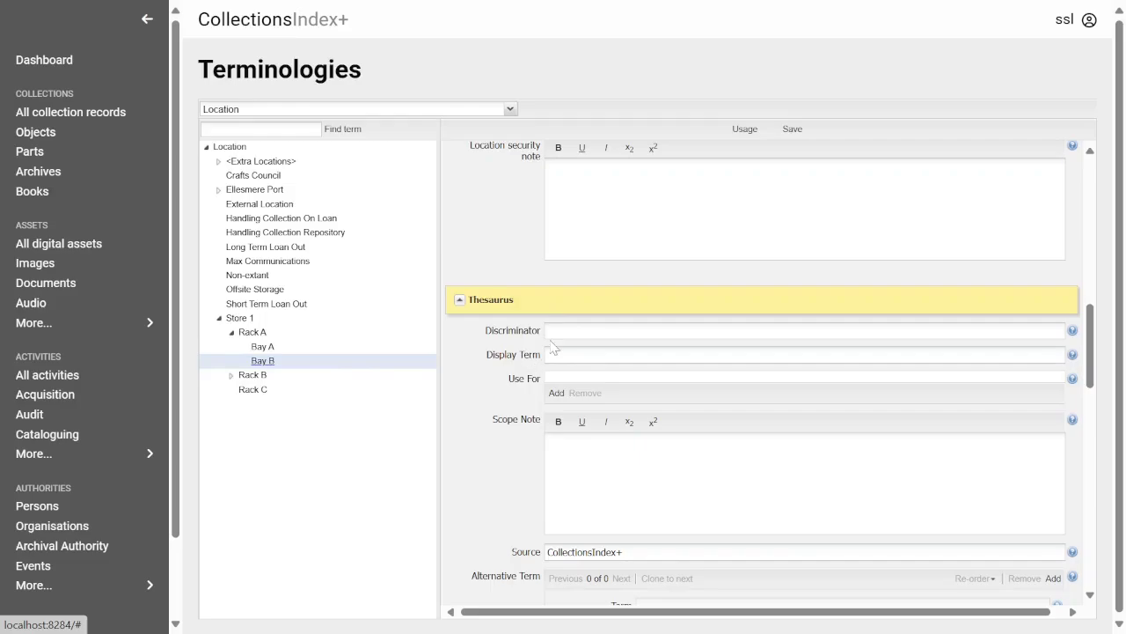
scroll(528, 352, up, 10)
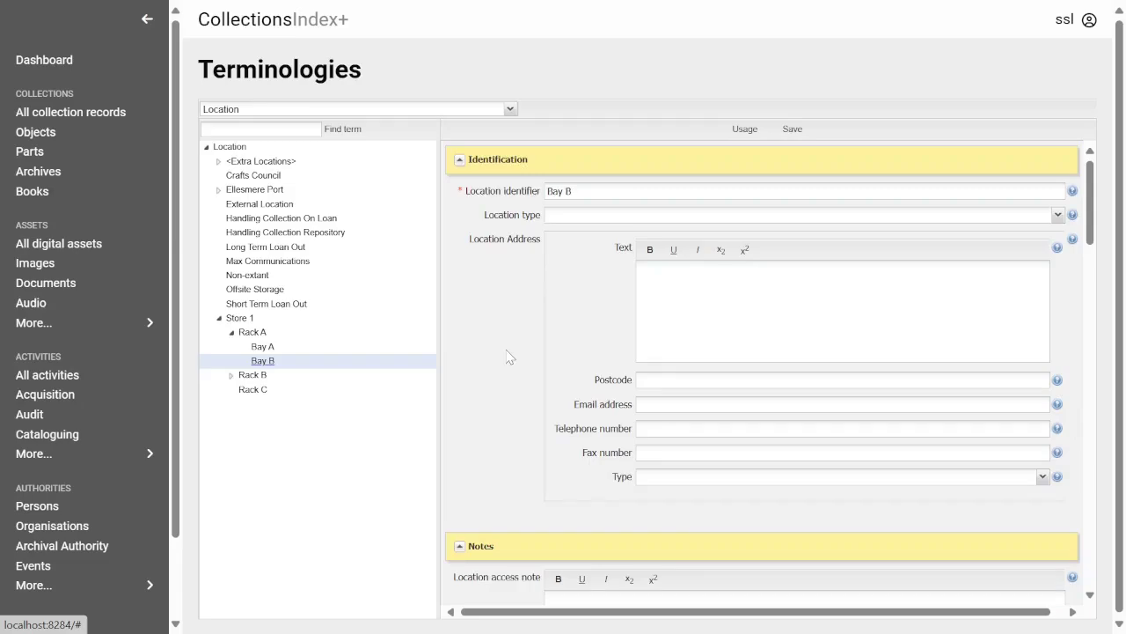
- Switch to the Place terminology and expand <The World> and Europe down to the list of countries
click(510, 109)
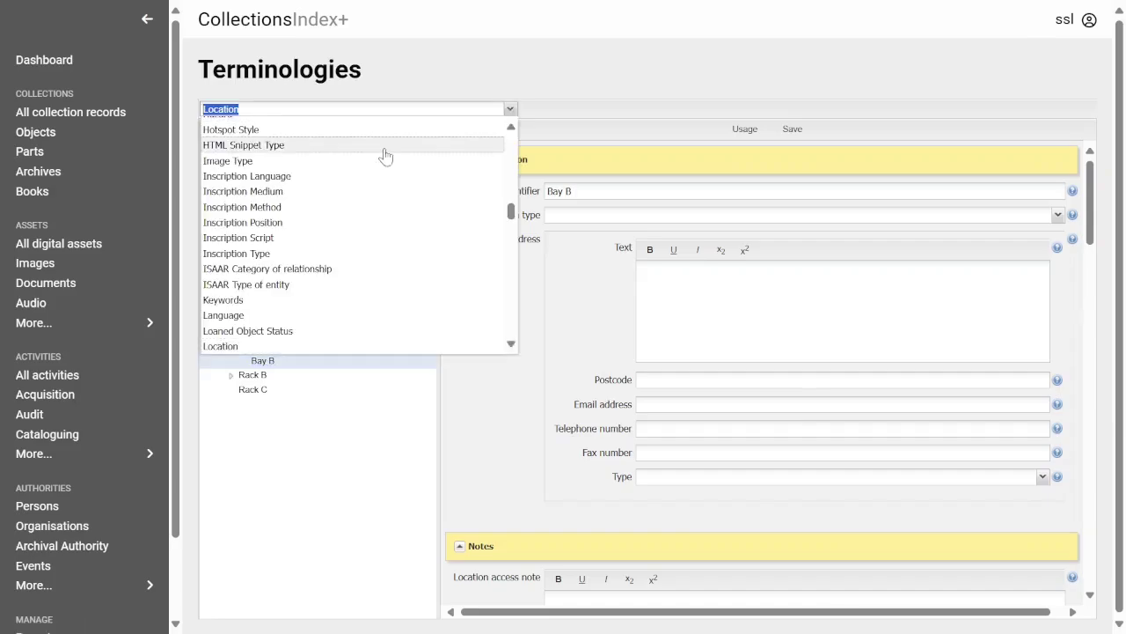
text(Place)
key(Return)
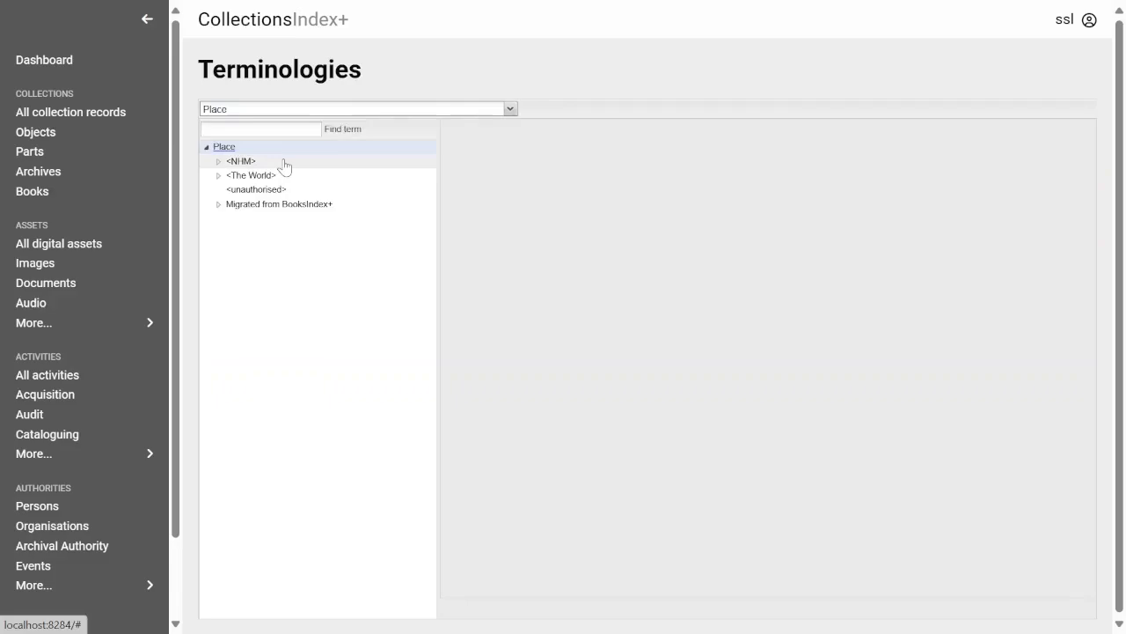
click(219, 177)
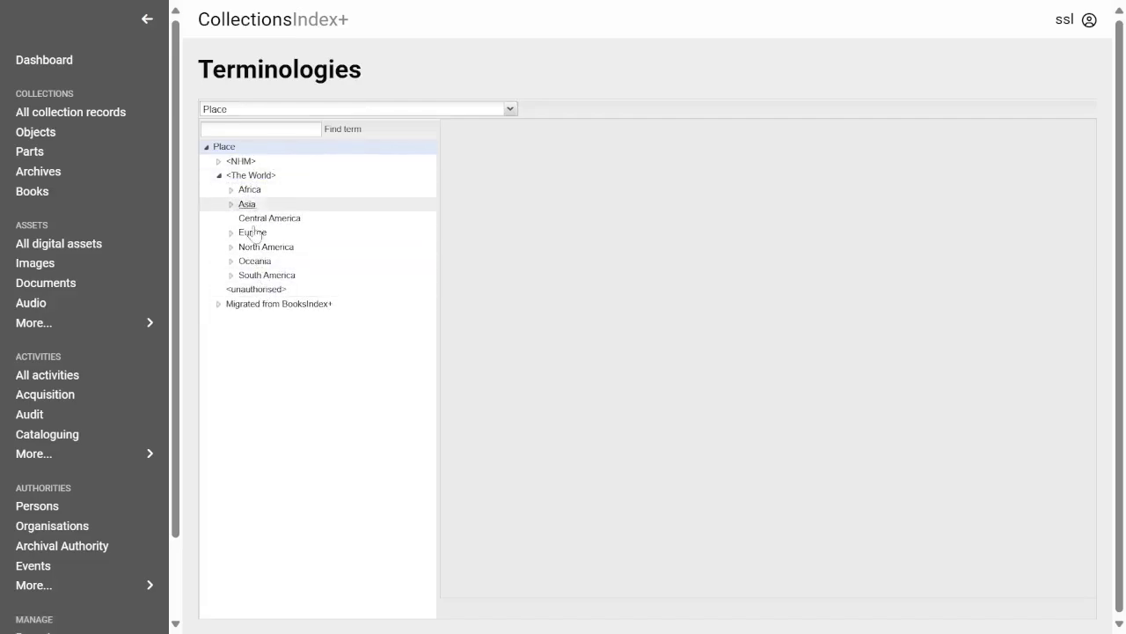
click(231, 233)
scroll(297, 332, down, 5)
scroll(297, 333, up, 5)
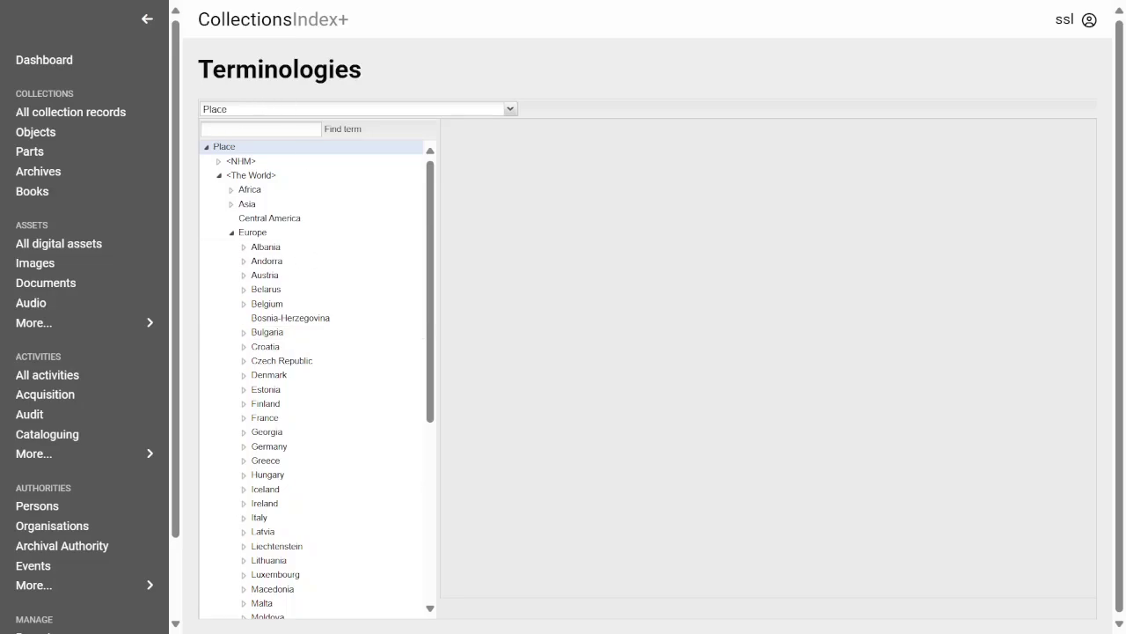
- Search the Place terminology for the term "London"
click(260, 129)
text(London)
click(342, 132)
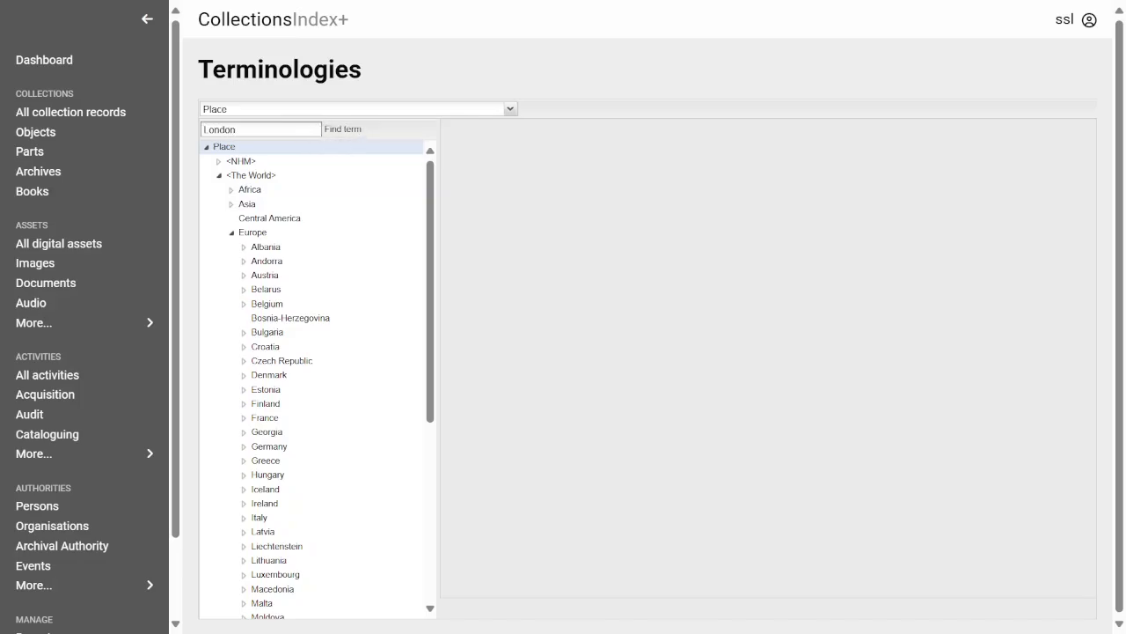
click(330, 133)
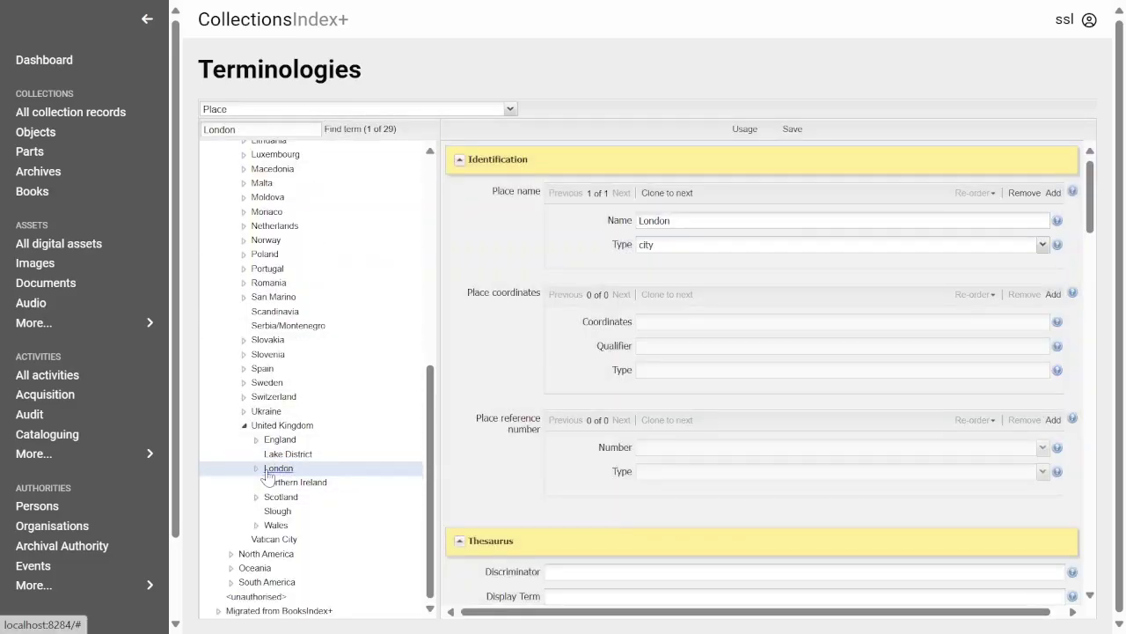
- Go through the further matches for London in the place hierarchy one by one, past the London boroughs
click(343, 129)
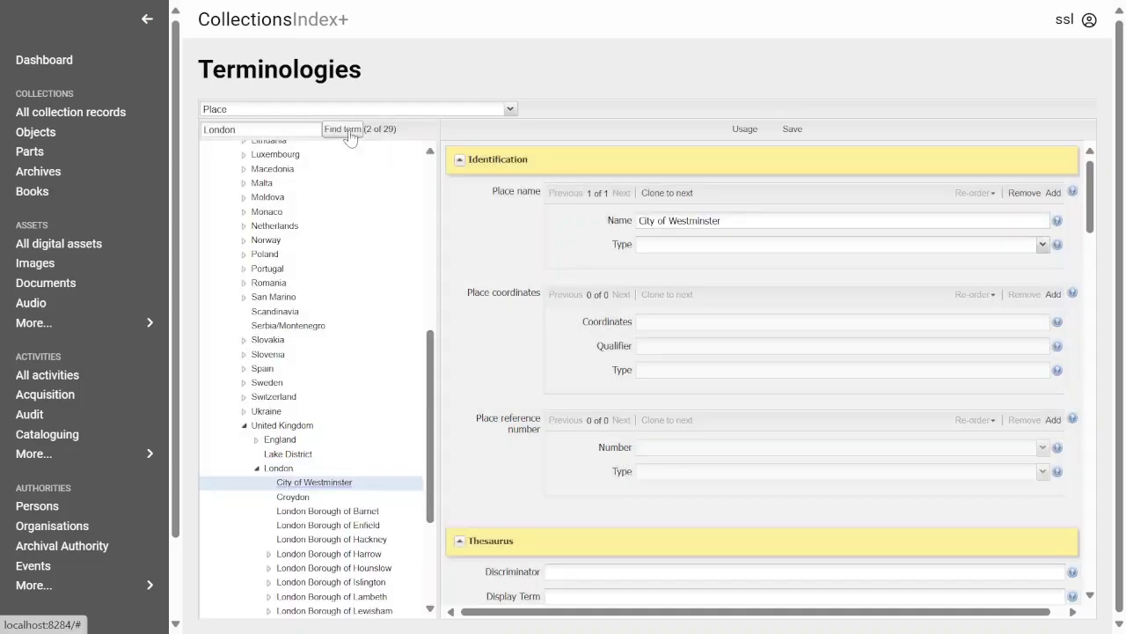
click(348, 132)
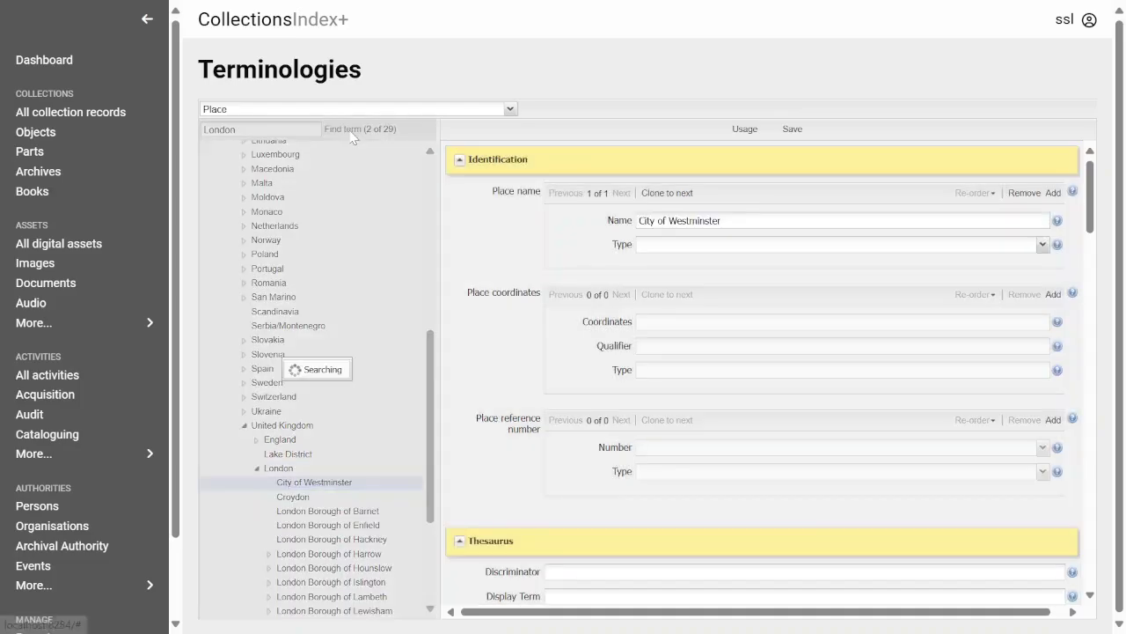
click(348, 132)
click(349, 132)
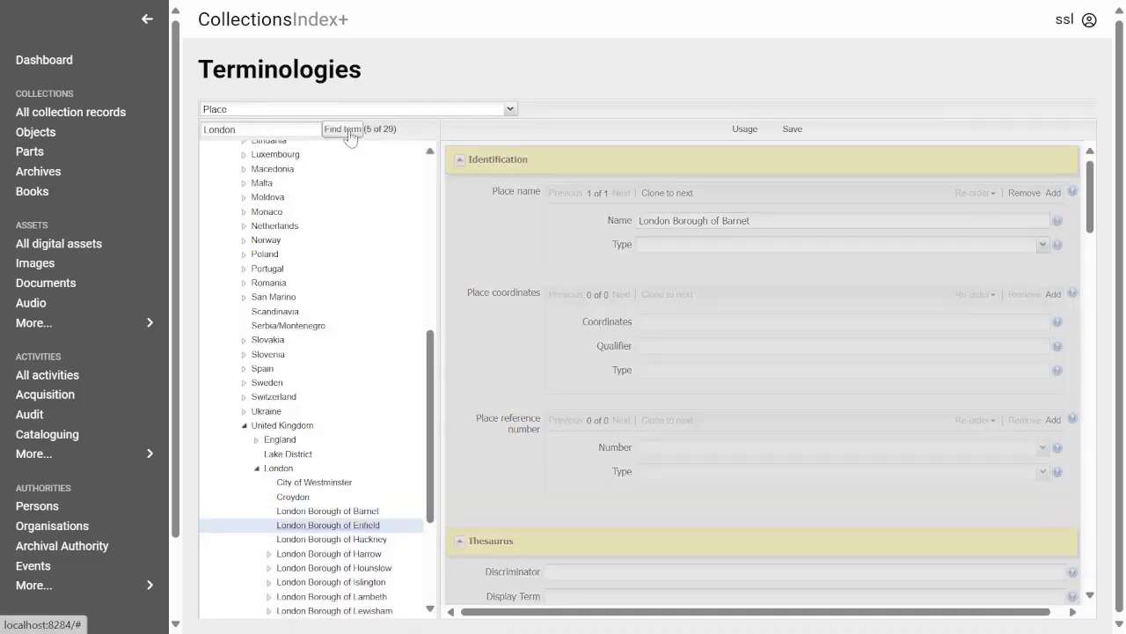
click(348, 132)
click(350, 132)
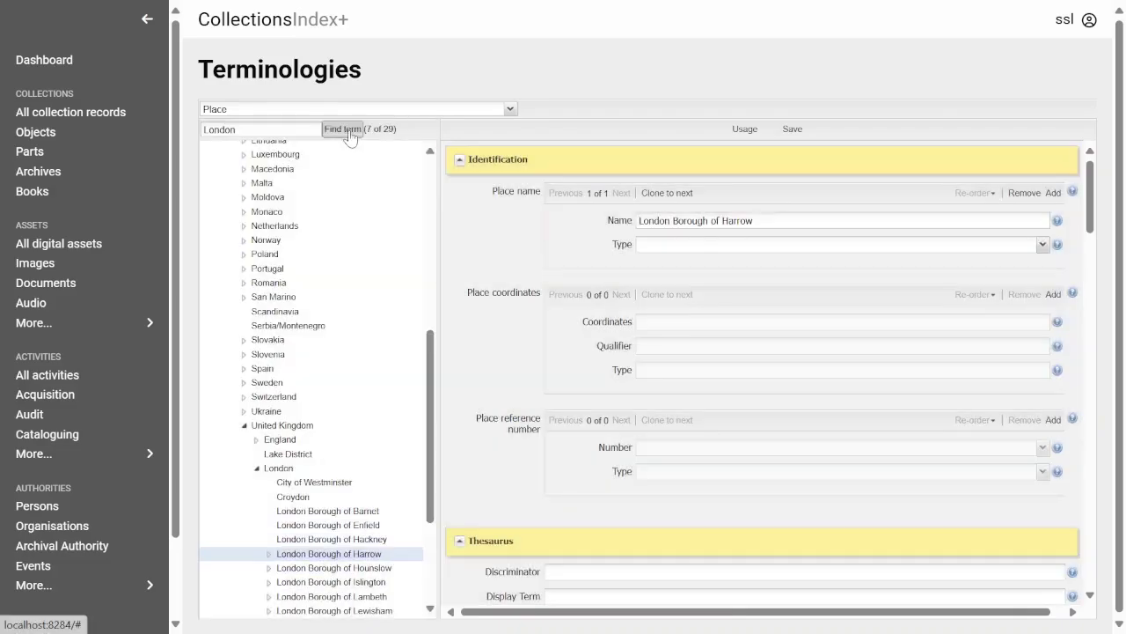
click(350, 132)
click(350, 132)
click(350, 132)
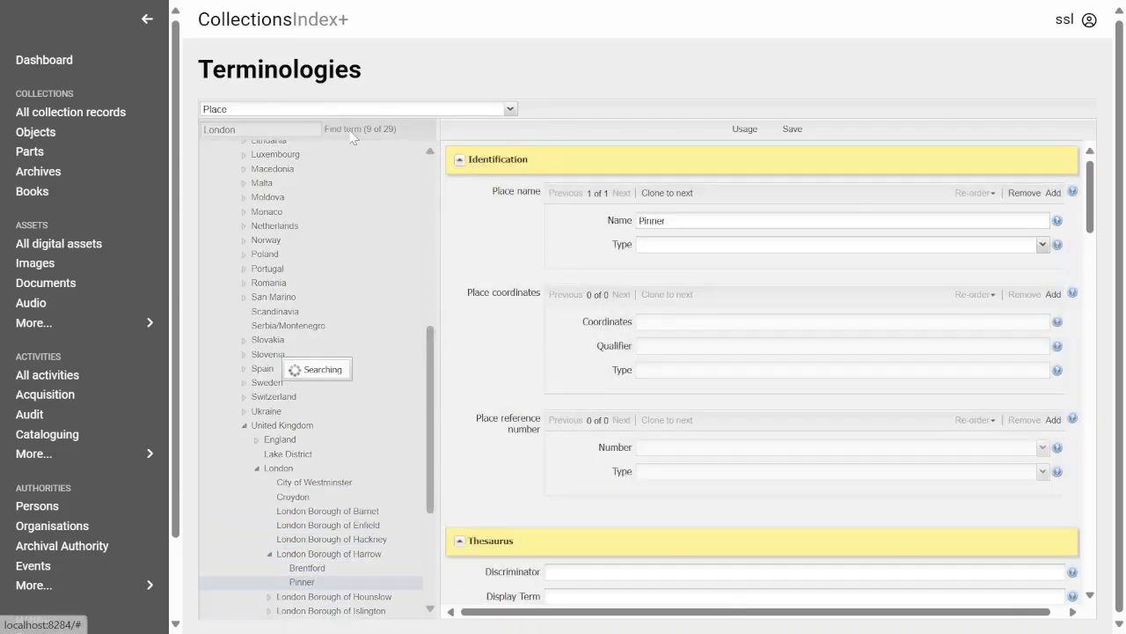
click(350, 132)
click(350, 132)
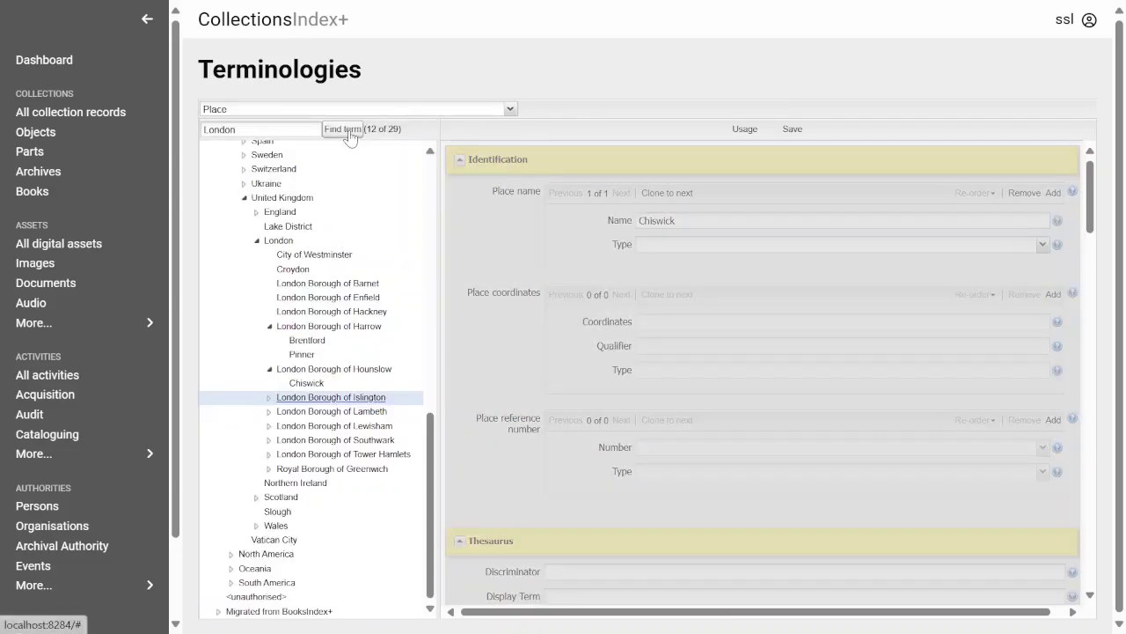
click(350, 132)
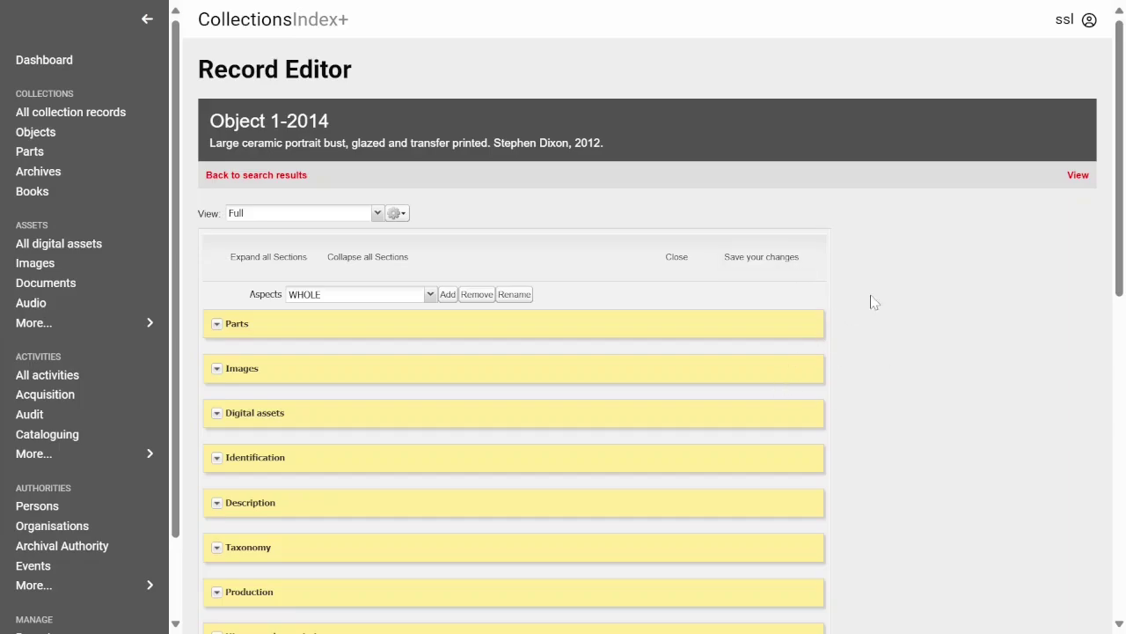
- In the Condition and technical assessment section of object 1-2014, set the Condition to "excellent"
scroll(887, 285, down, 2)
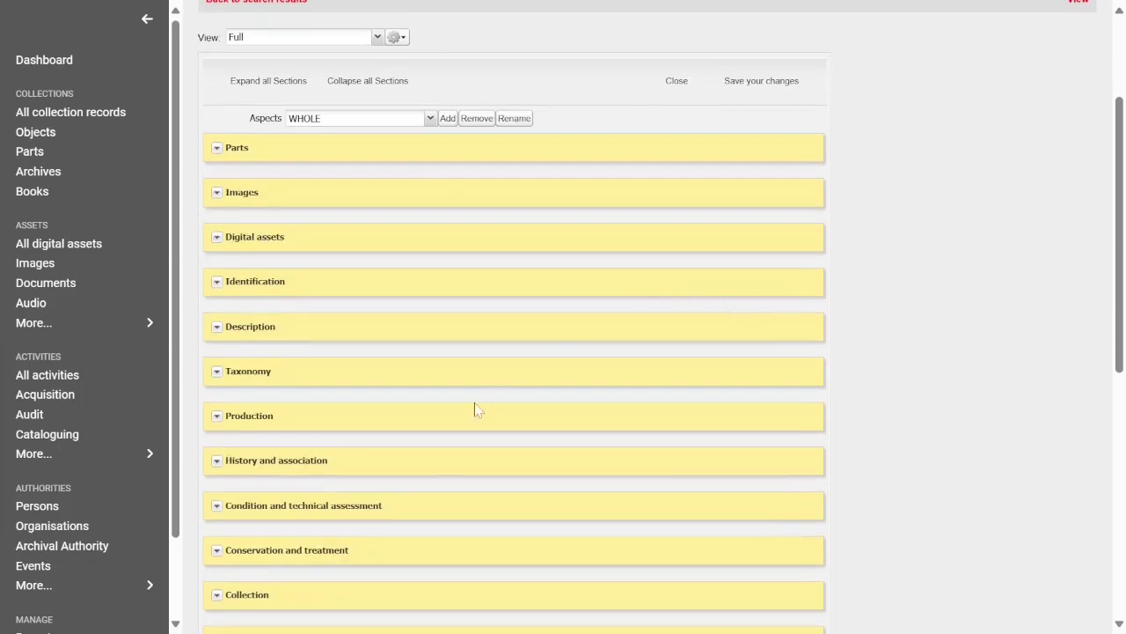
click(217, 505)
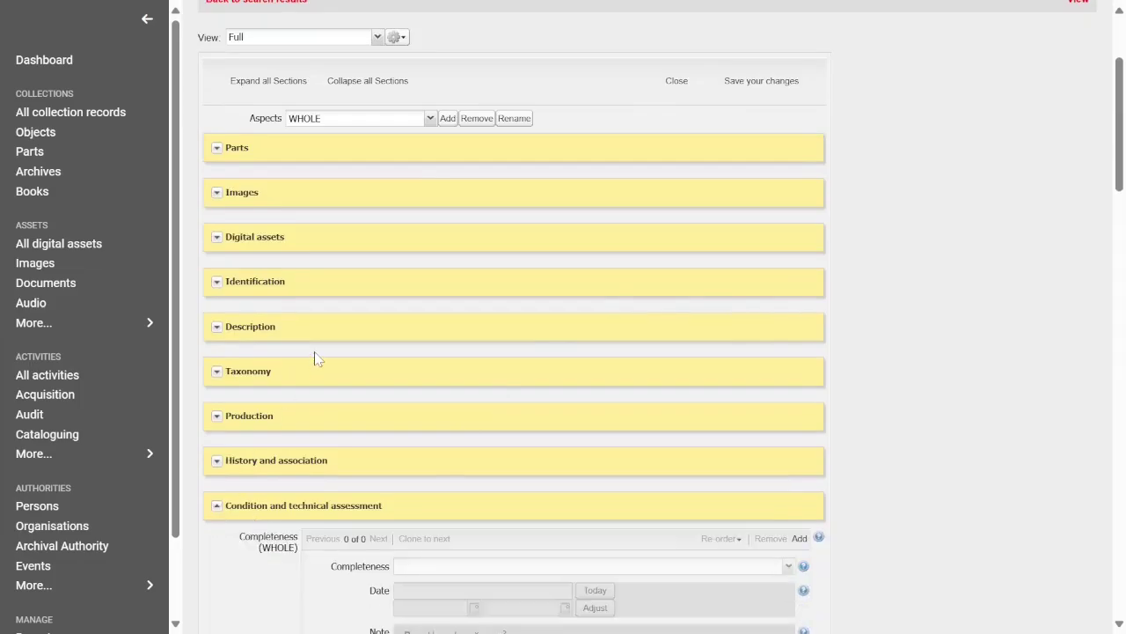
scroll(317, 352, down, 3)
scroll(294, 349, down, 3)
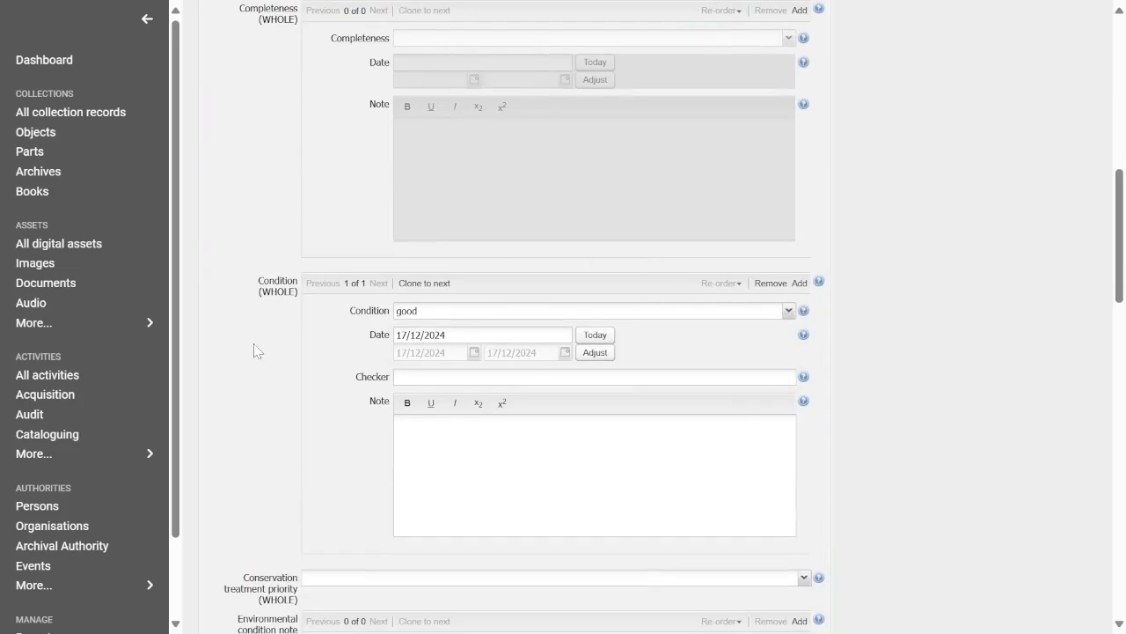
click(787, 312)
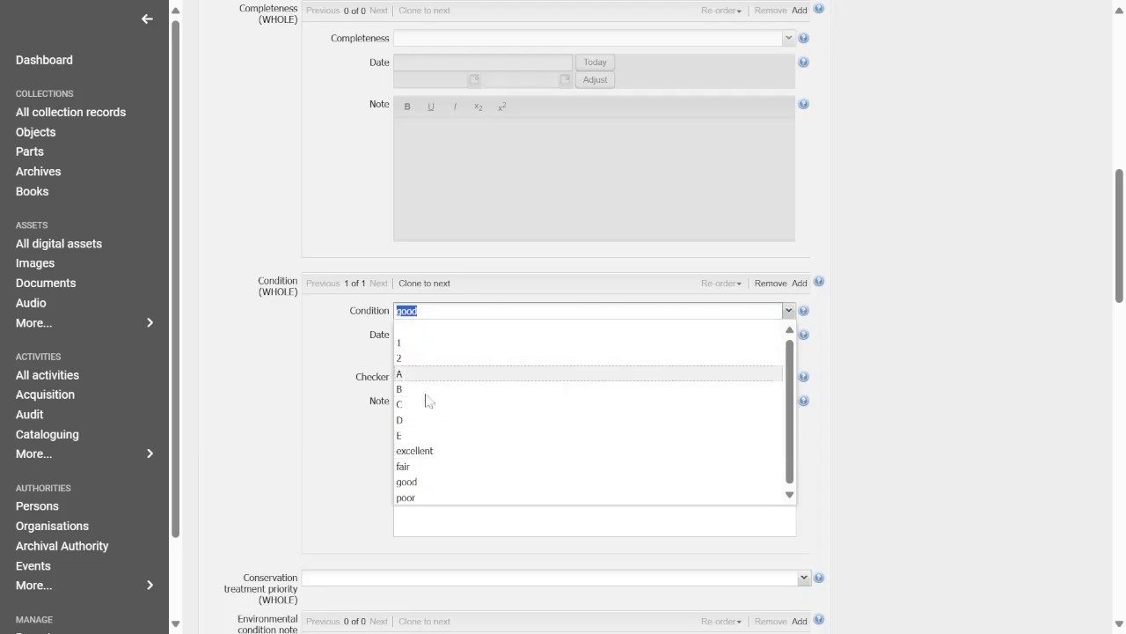
click(428, 450)
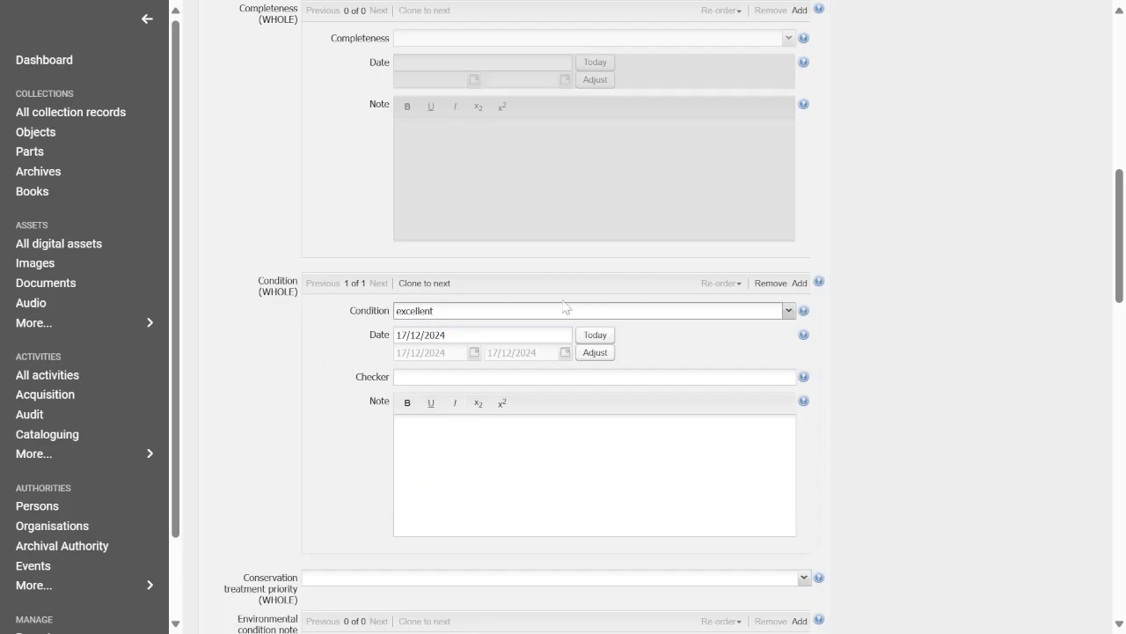
- Set the part's controlled current location to Bay A in Rack A of Store 1
scroll(877, 211, down, 10)
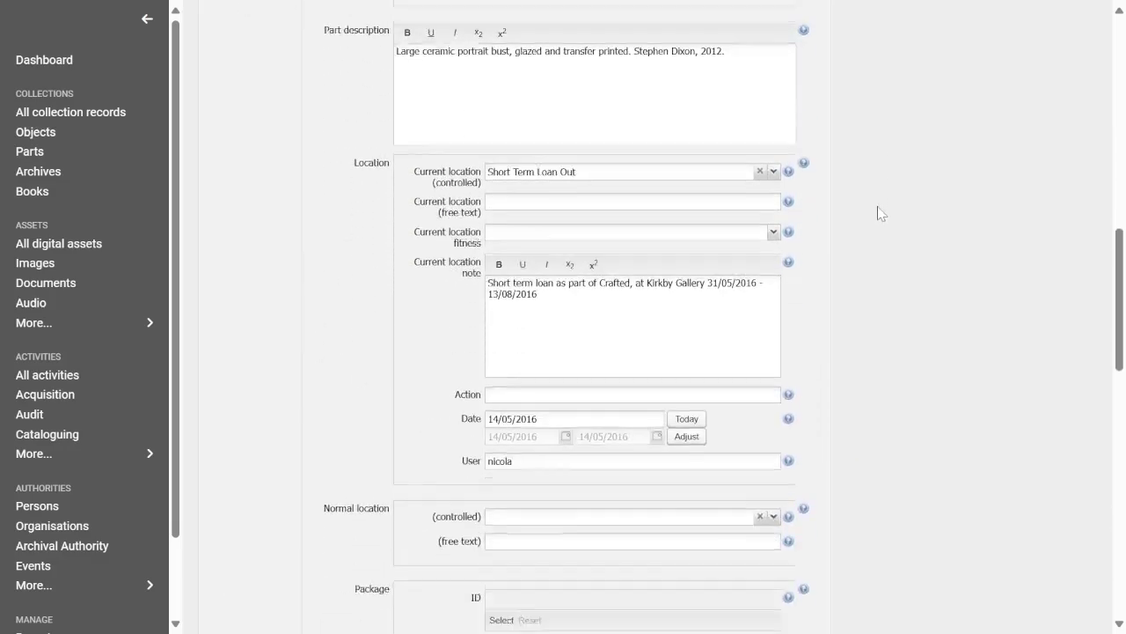
scroll(879, 352, up, 4)
scroll(880, 302, down, 3)
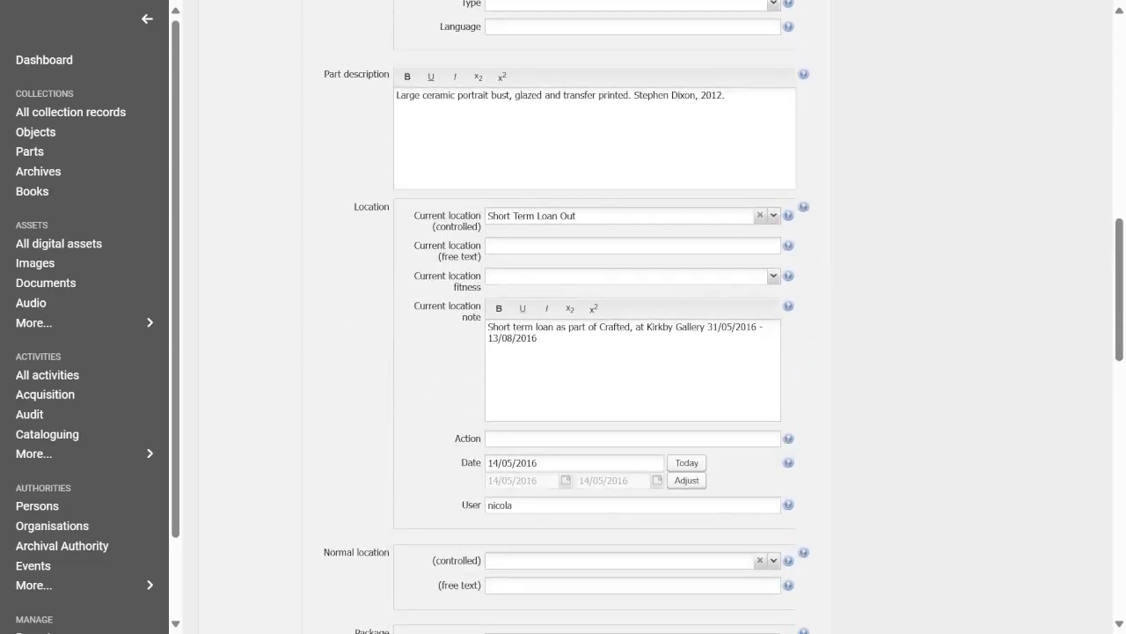
click(773, 215)
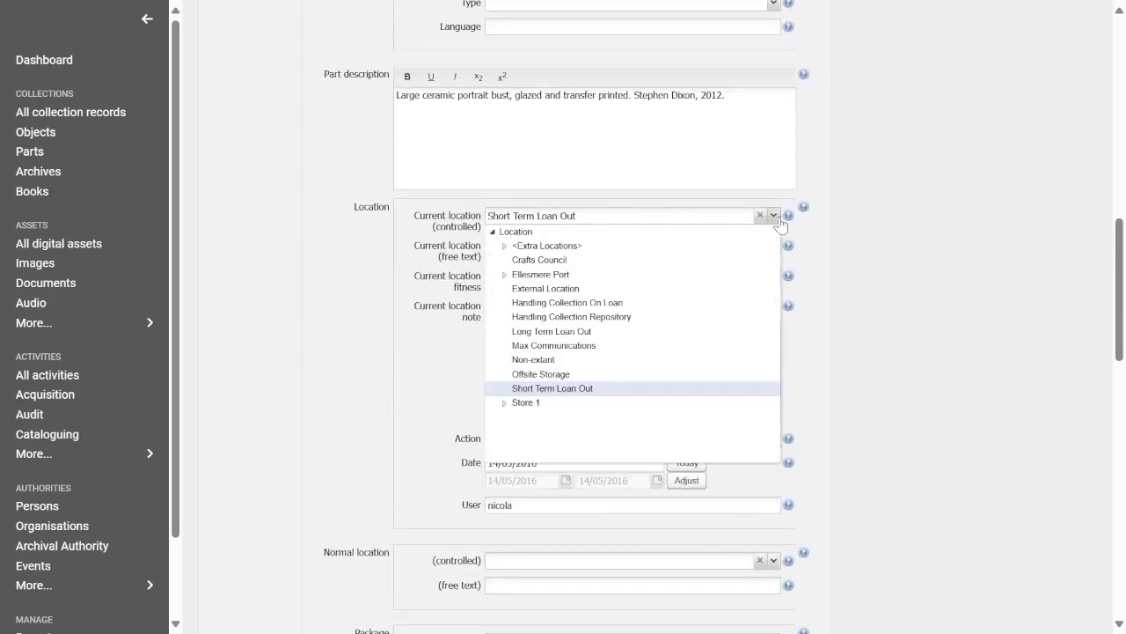
click(505, 402)
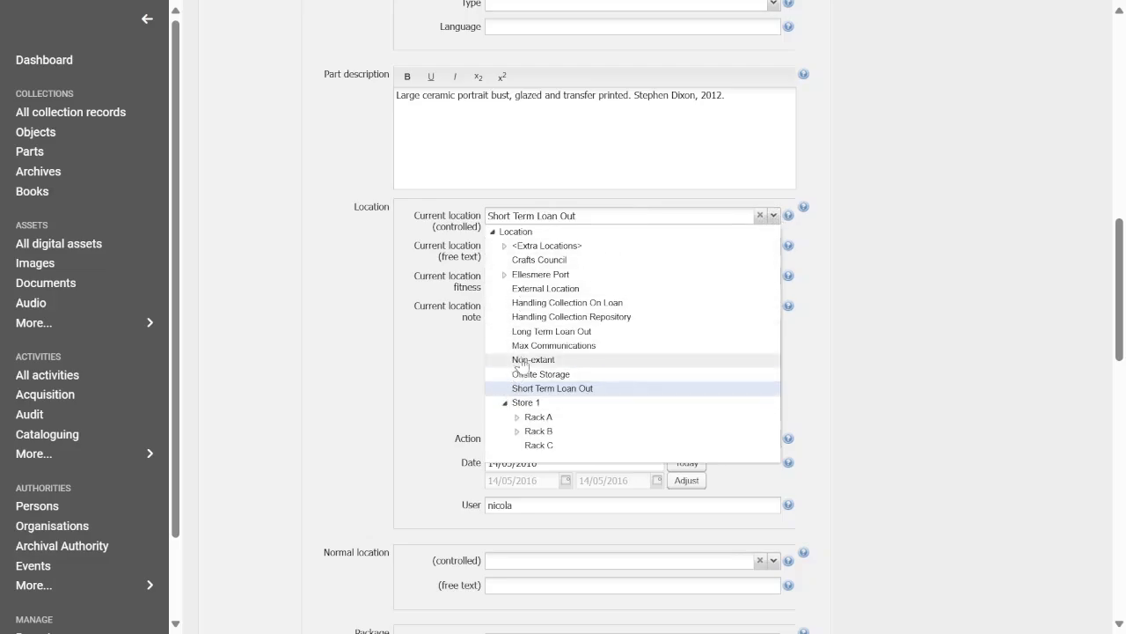
click(517, 416)
click(549, 431)
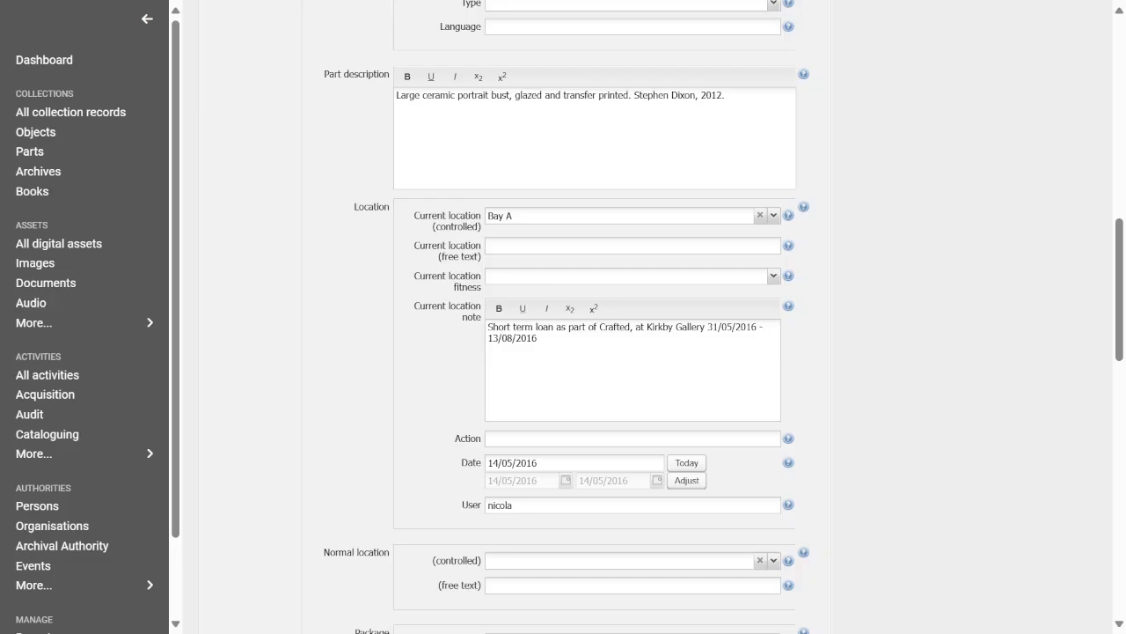
- From the controlled current location field, add "Rack D" as a new child term of Store 1 and select it as the location
click(773, 215)
scroll(598, 422, down, 1)
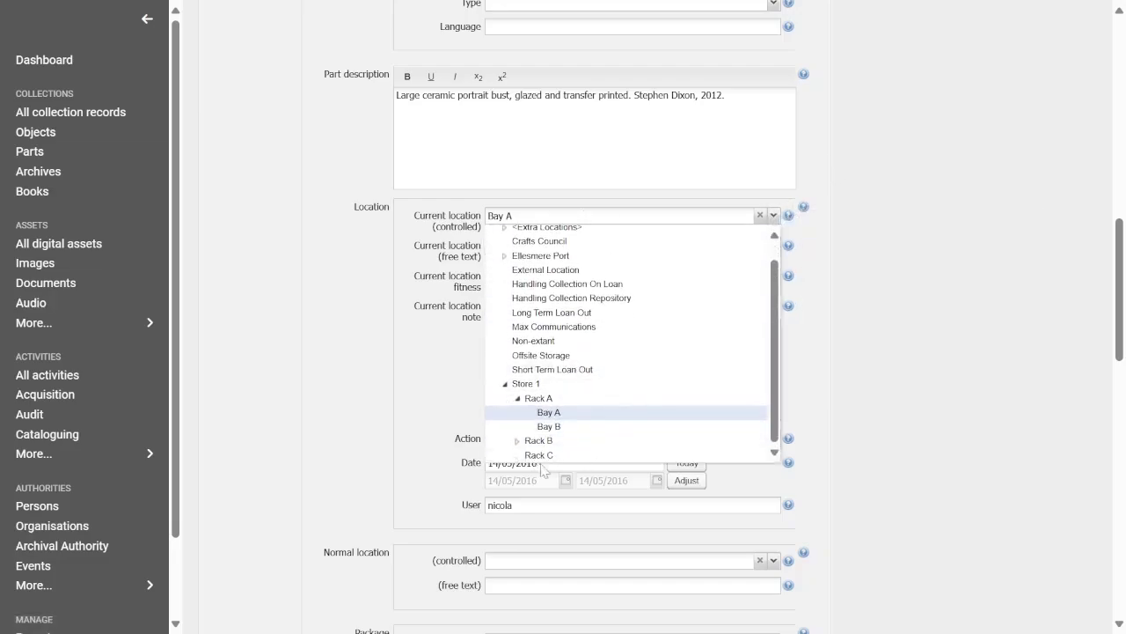
right_click(521, 383)
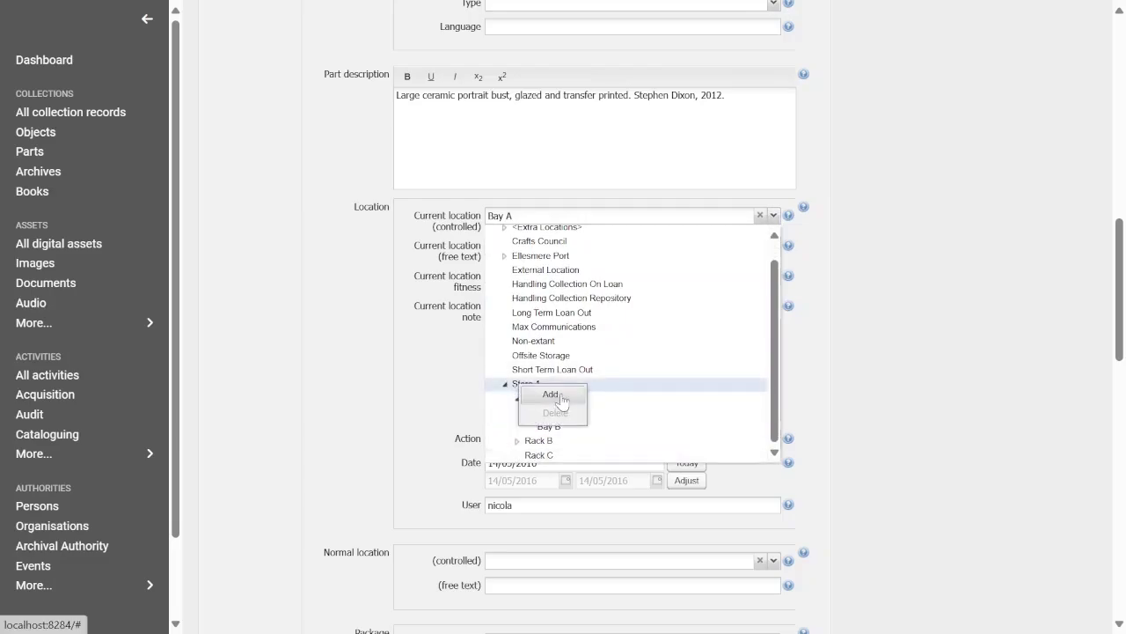
click(559, 398)
text(Rack D)
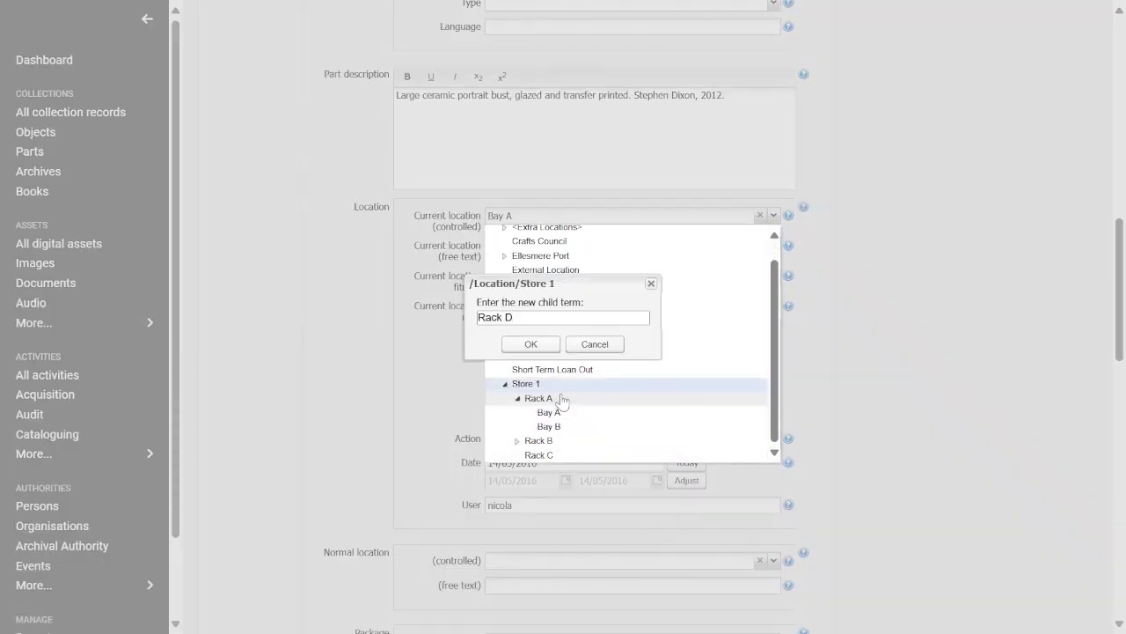
key(Return)
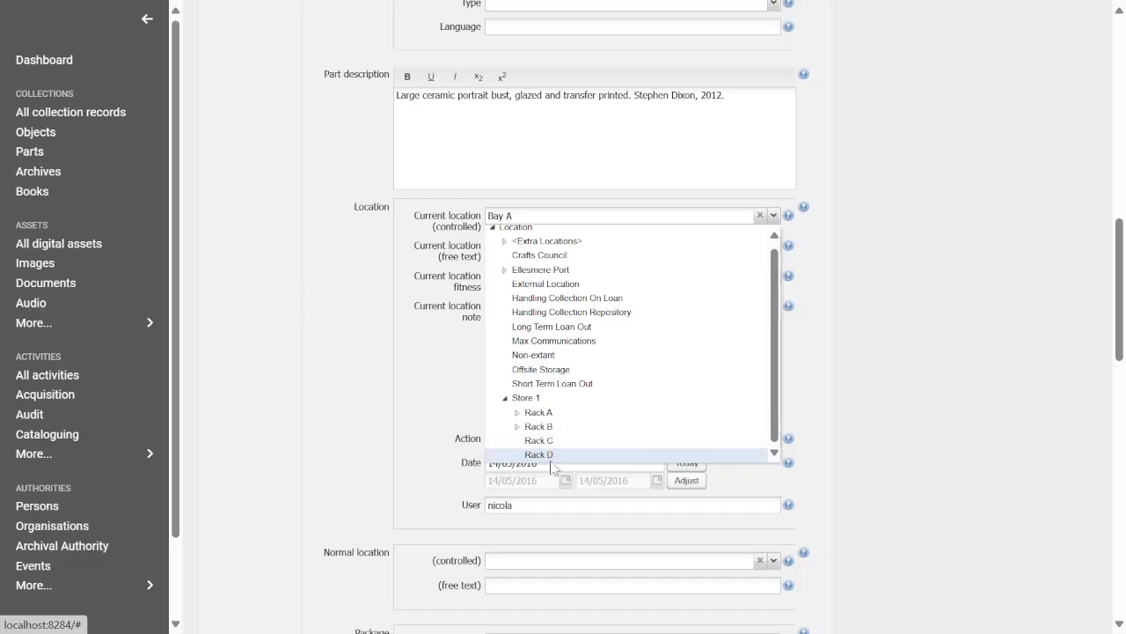
click(545, 456)
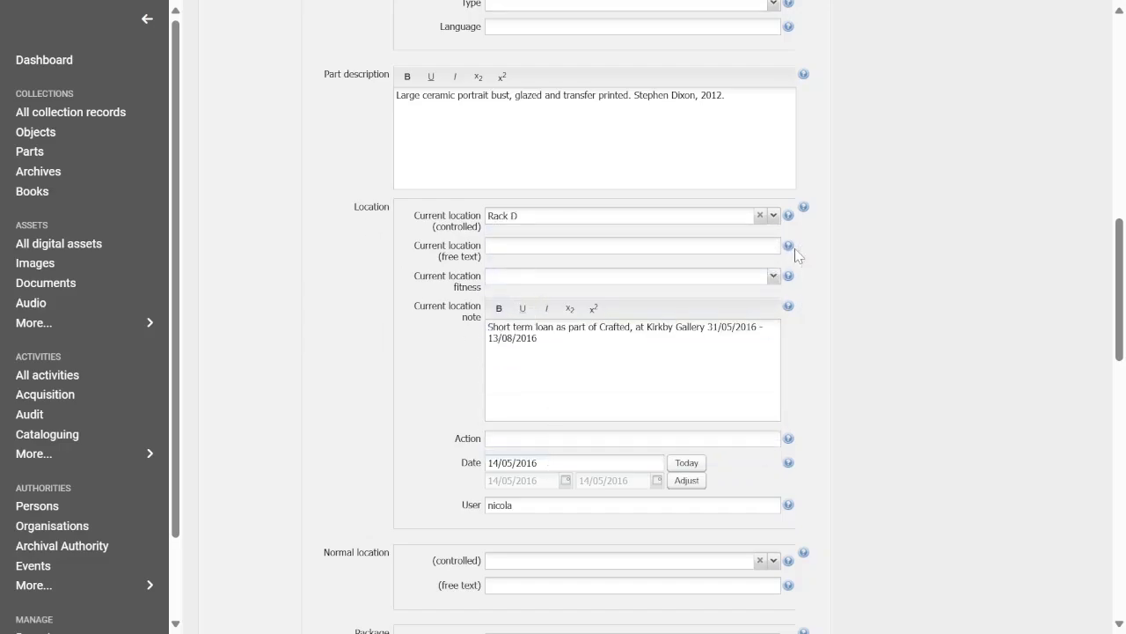
- Collapse the Parts section and open the Production section at the object production place fields
scroll(827, 220, up, 3)
scroll(827, 220, up, 3)
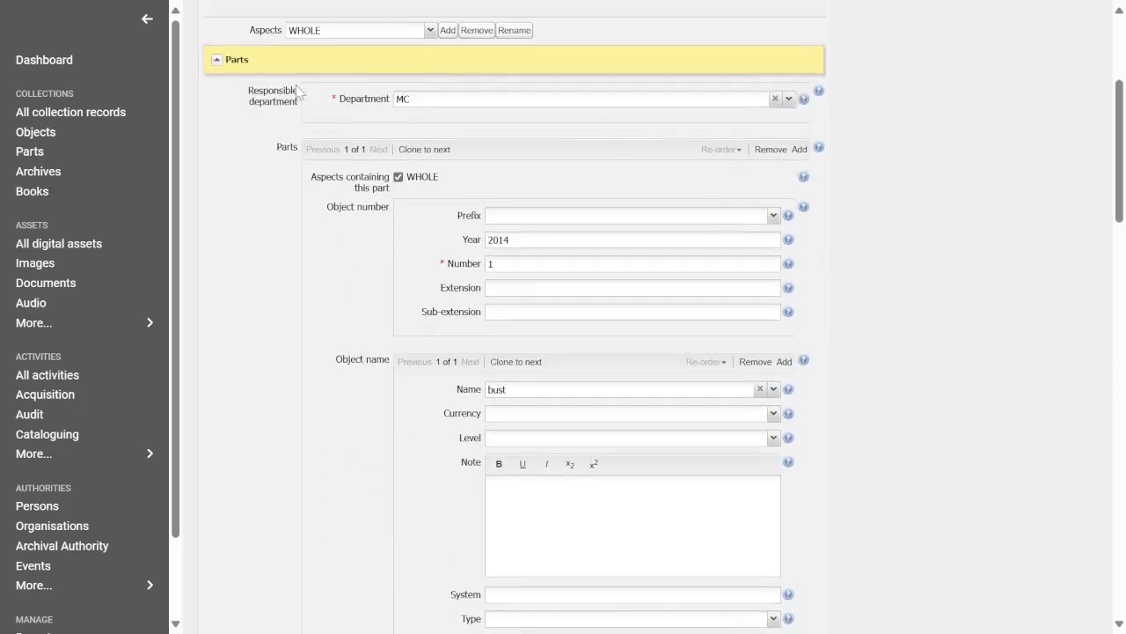
click(216, 60)
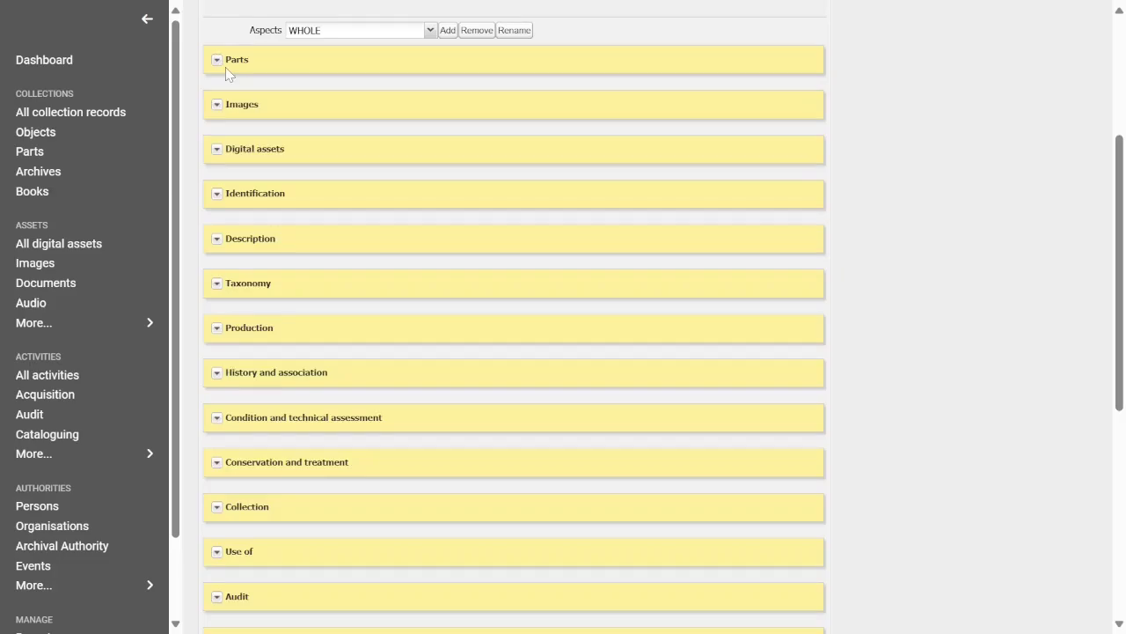
click(218, 329)
scroll(374, 259, down, 6)
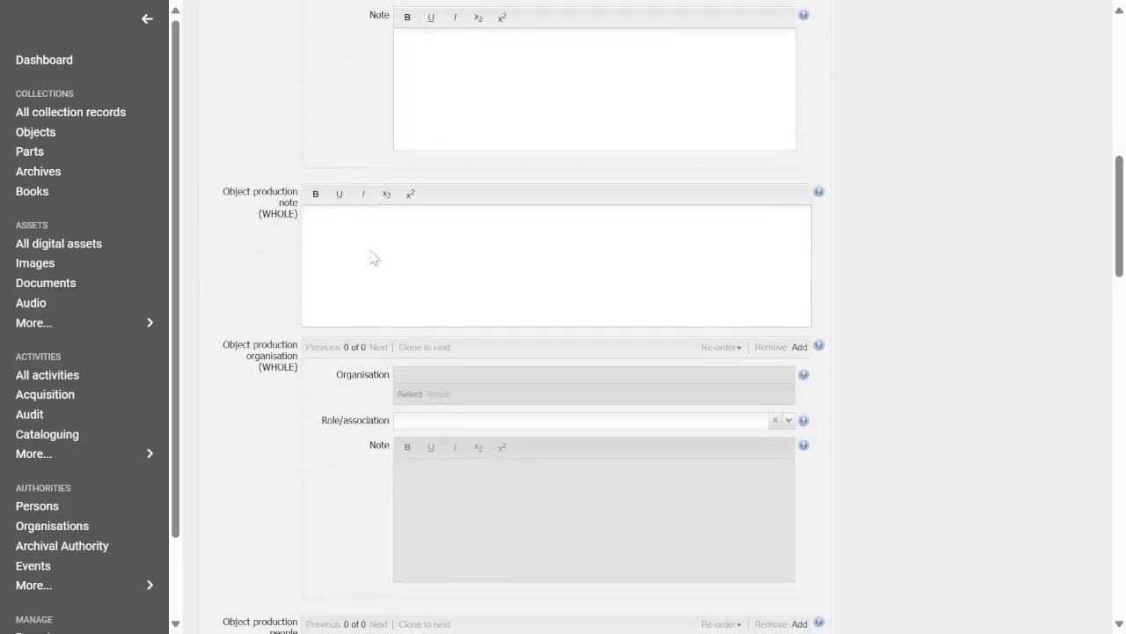
scroll(374, 258, down, 7)
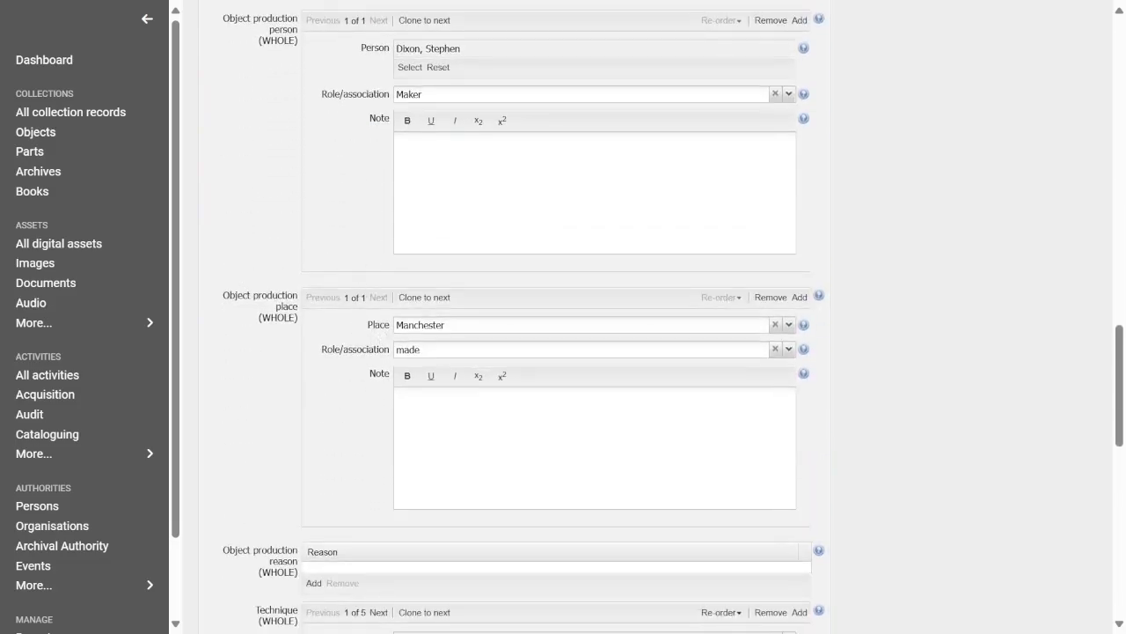
- Browse the object production place's term hierarchy under <The World> to Manchester and its neighbouring terms
click(788, 325)
click(414, 370)
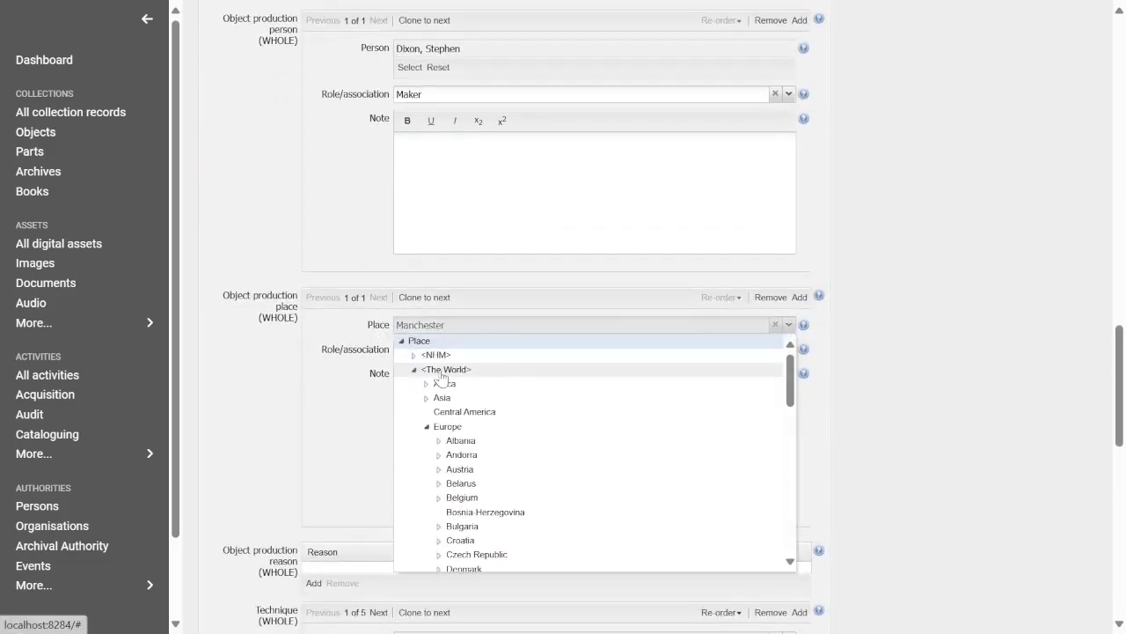
scroll(525, 487, down, 2)
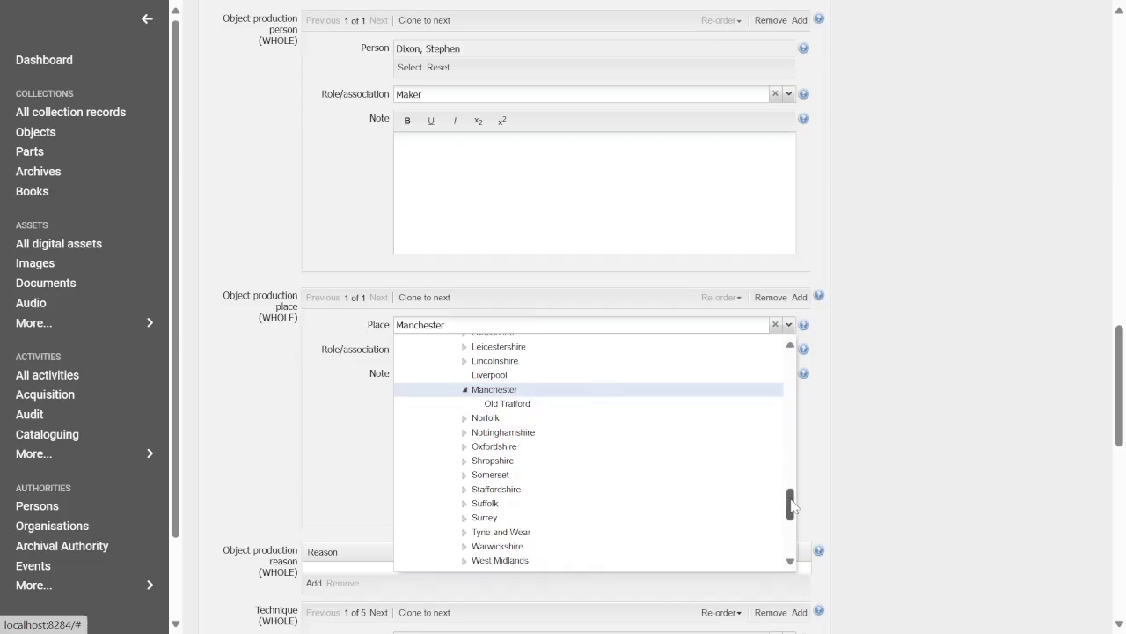
drag(784, 504, 786, 447)
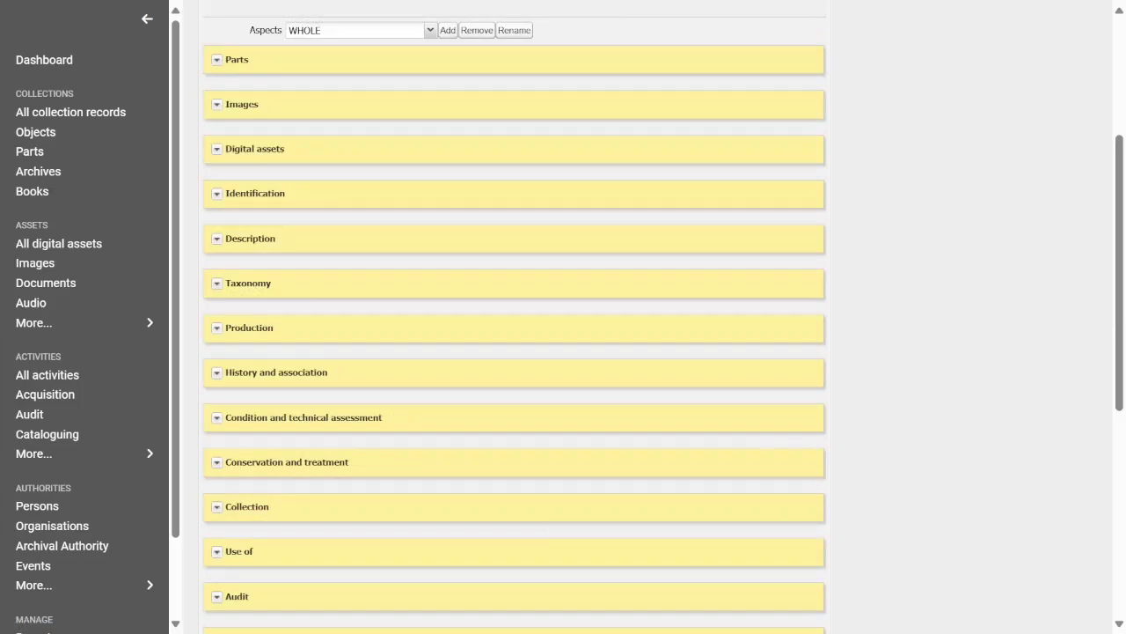
- In the Description section, tick silver, brown and black as the object's colours
click(217, 240)
scroll(367, 161, down, 1)
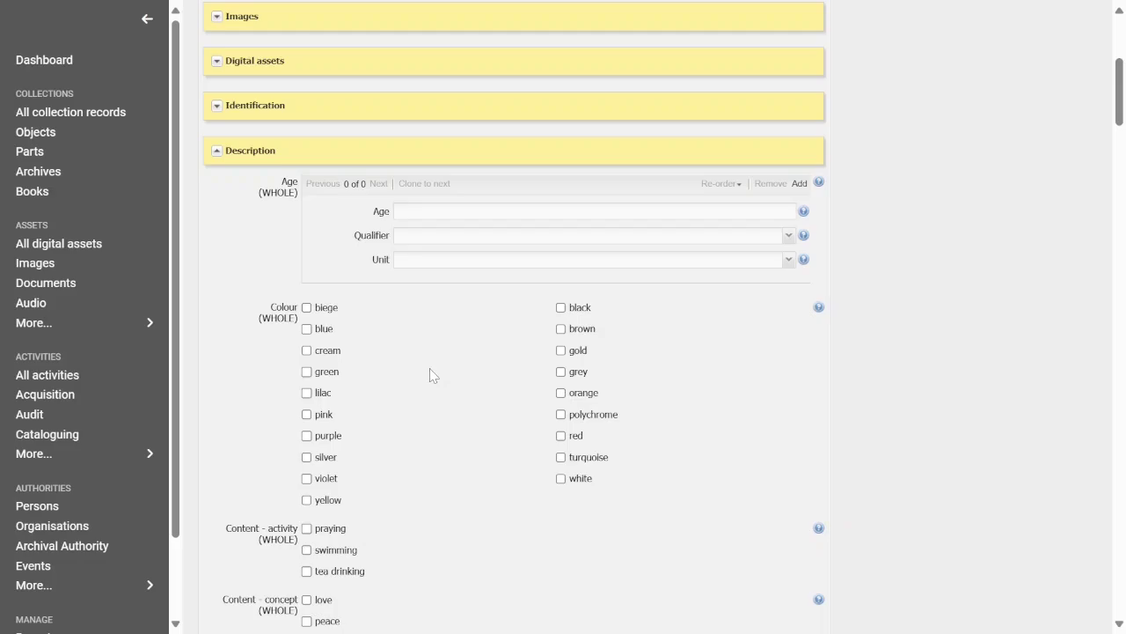
click(307, 457)
click(560, 328)
click(561, 307)
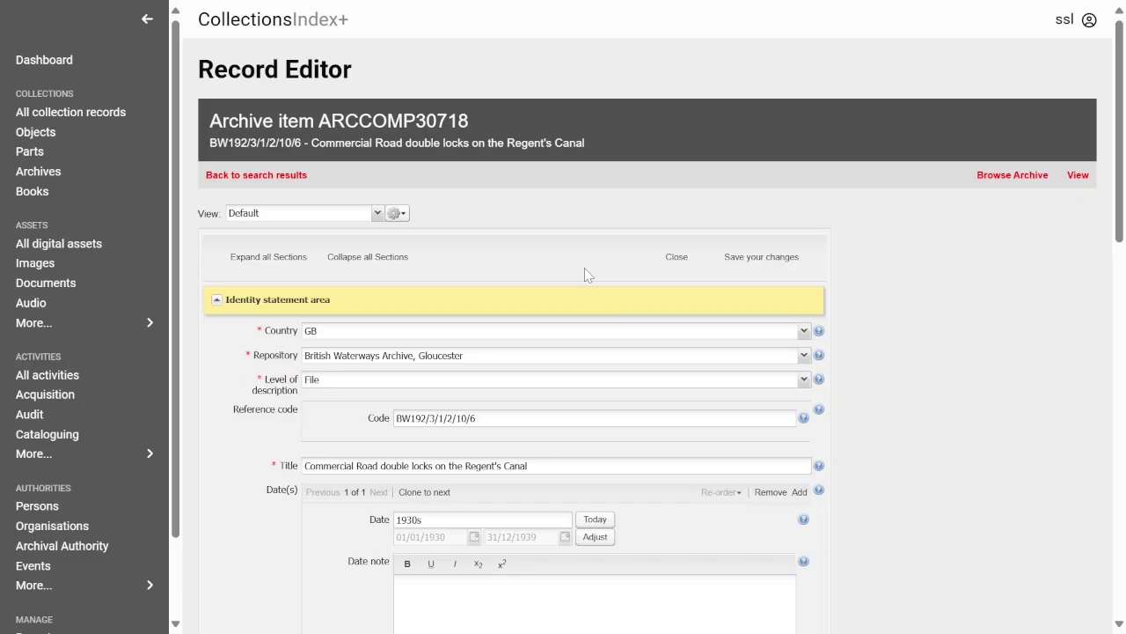
- Review the Level of description options of archive item ARCCOMP30718 and collapse its Identity statement area
click(804, 380)
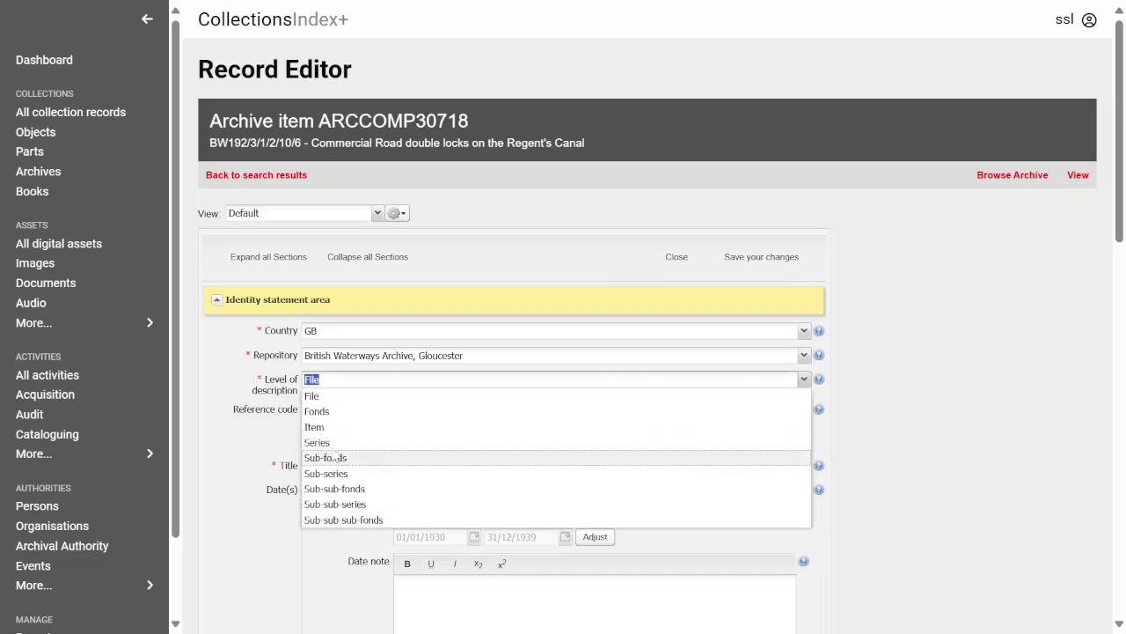
click(282, 389)
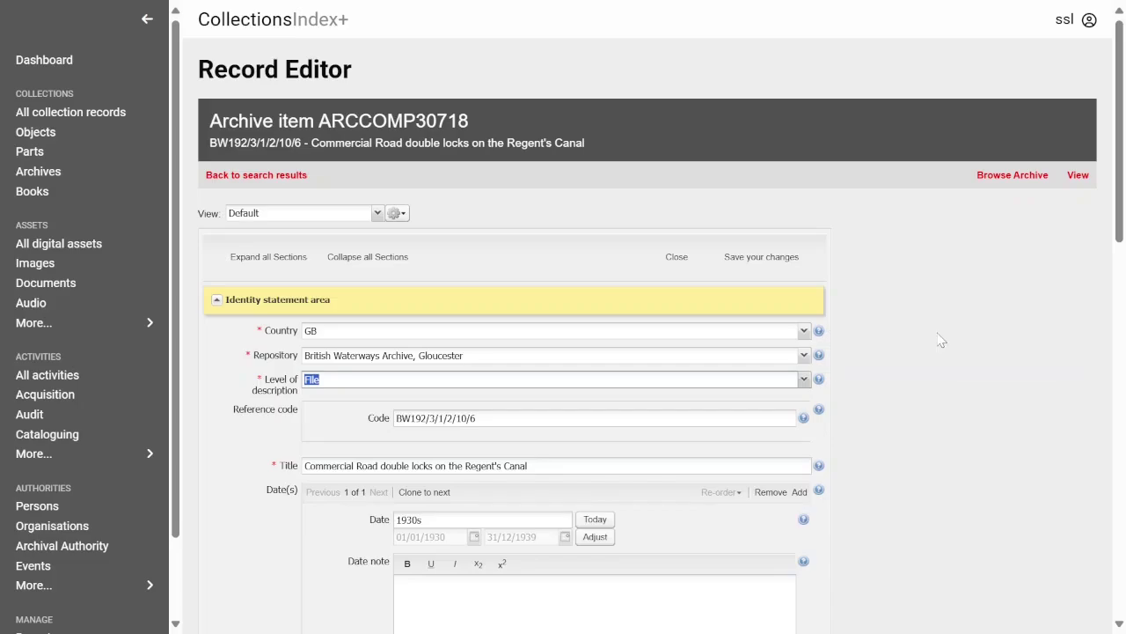
click(215, 300)
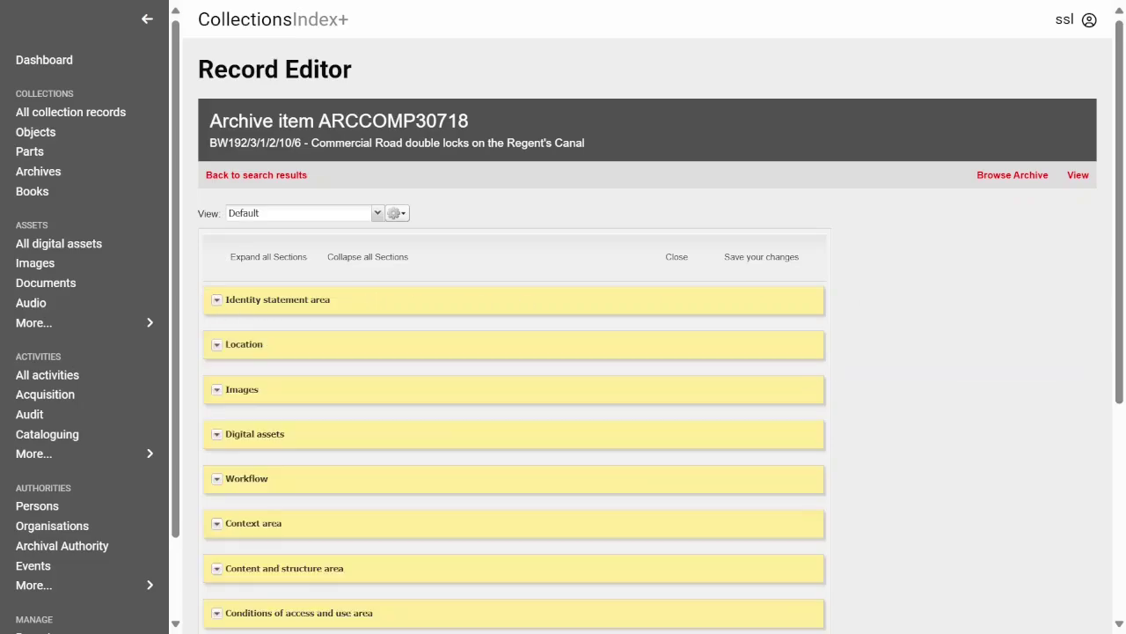
- In the Access points section, open the term selection for adding a Place name and expand <The World>
scroll(281, 308, down, 4)
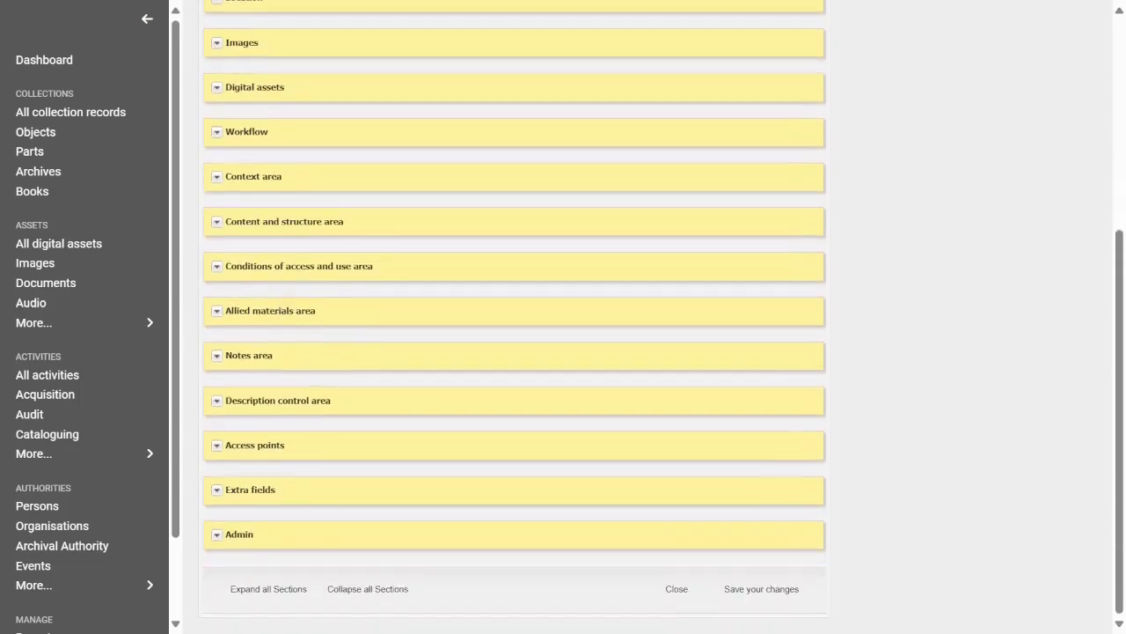
click(217, 444)
scroll(416, 290, down, 1)
scroll(416, 290, down, 2)
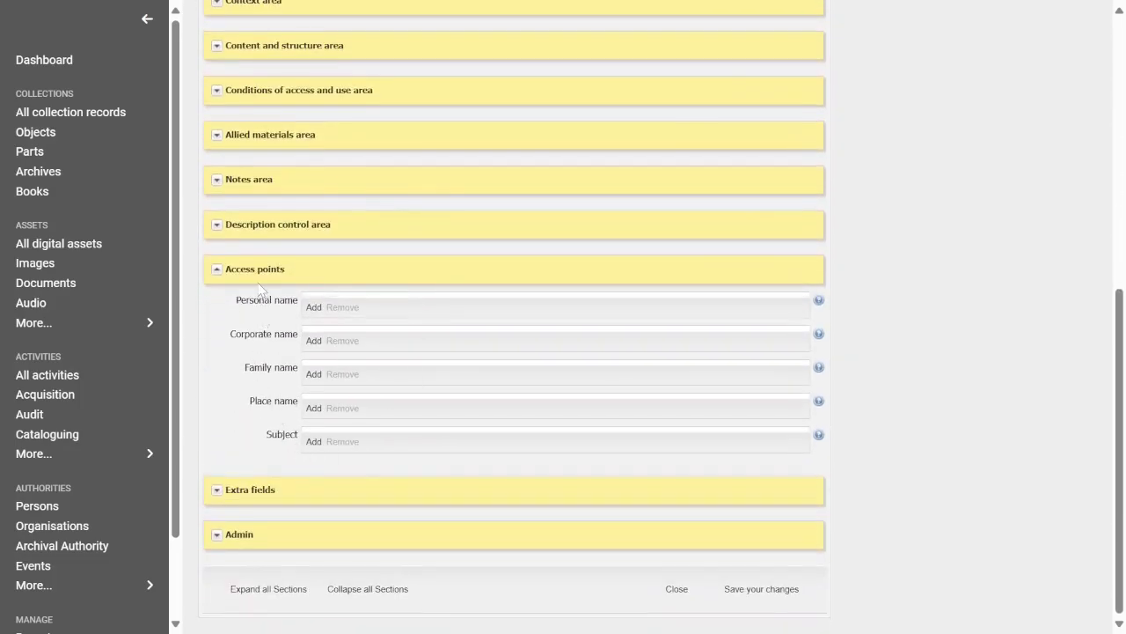
click(317, 410)
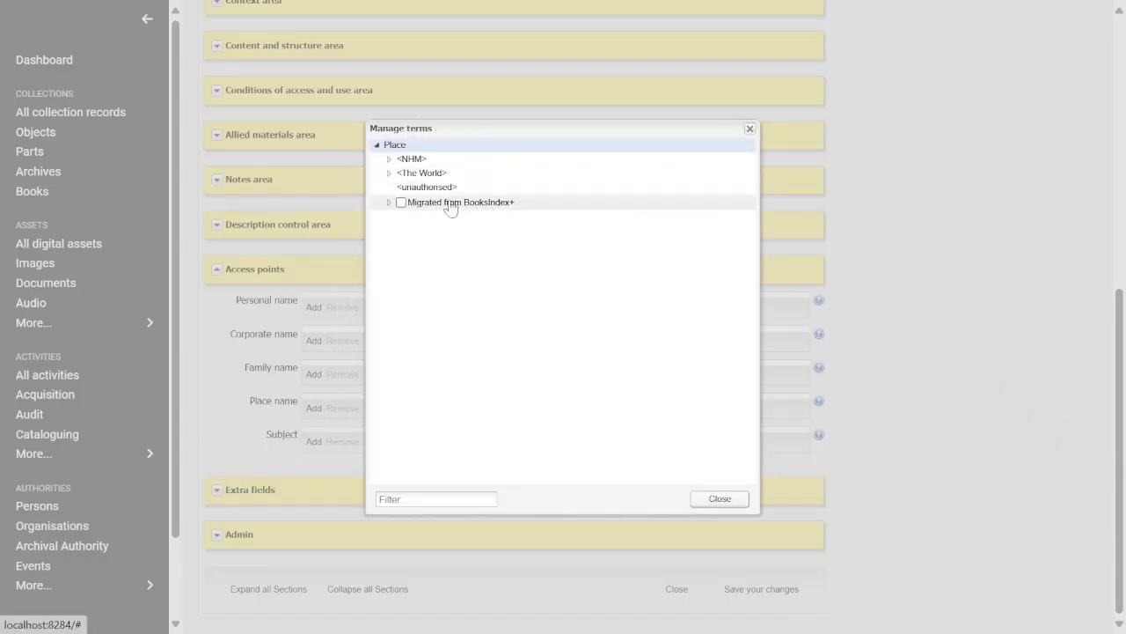
click(389, 174)
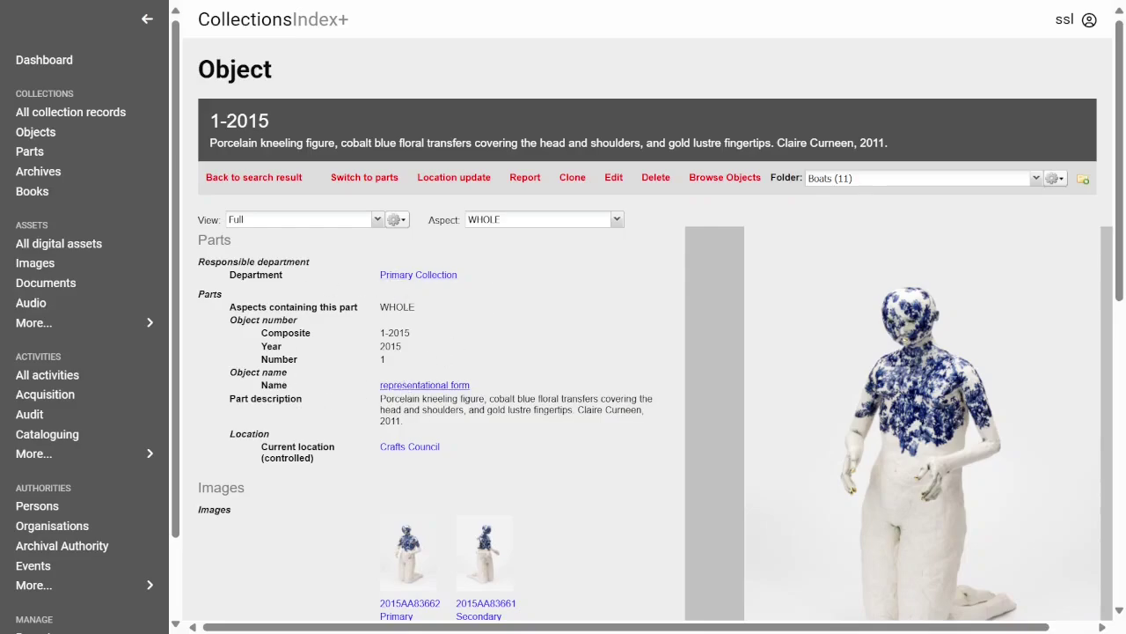
- From object 1-2015, open the terminology record of its material "porcelain" and list the objects that use the term
scroll(316, 355, down, 1)
scroll(316, 355, down, 4)
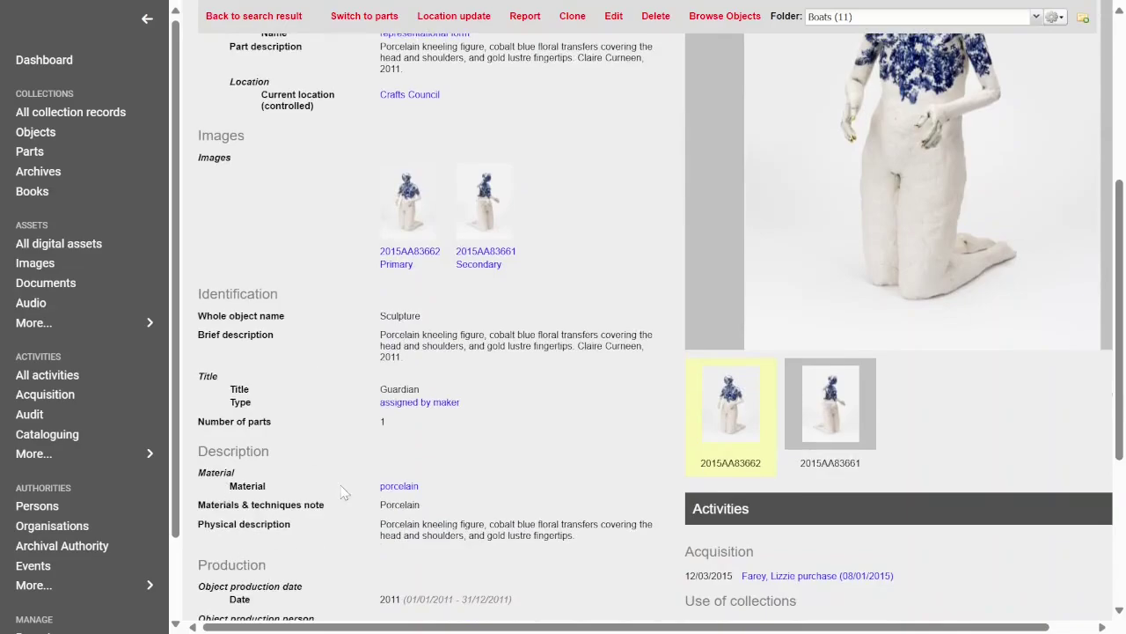
click(403, 488)
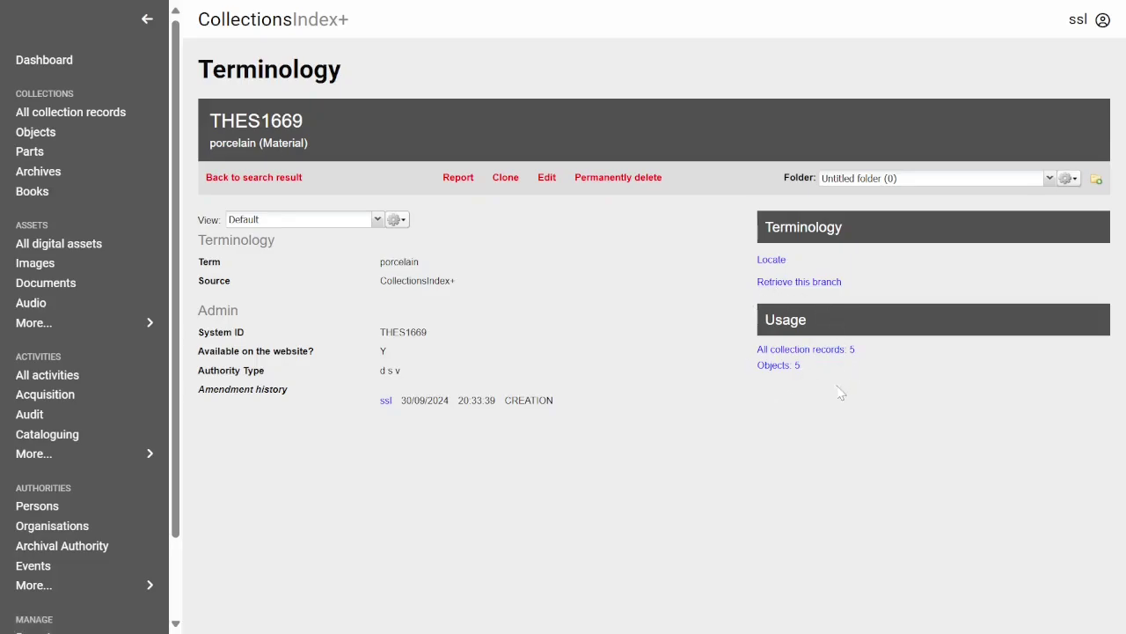
click(780, 365)
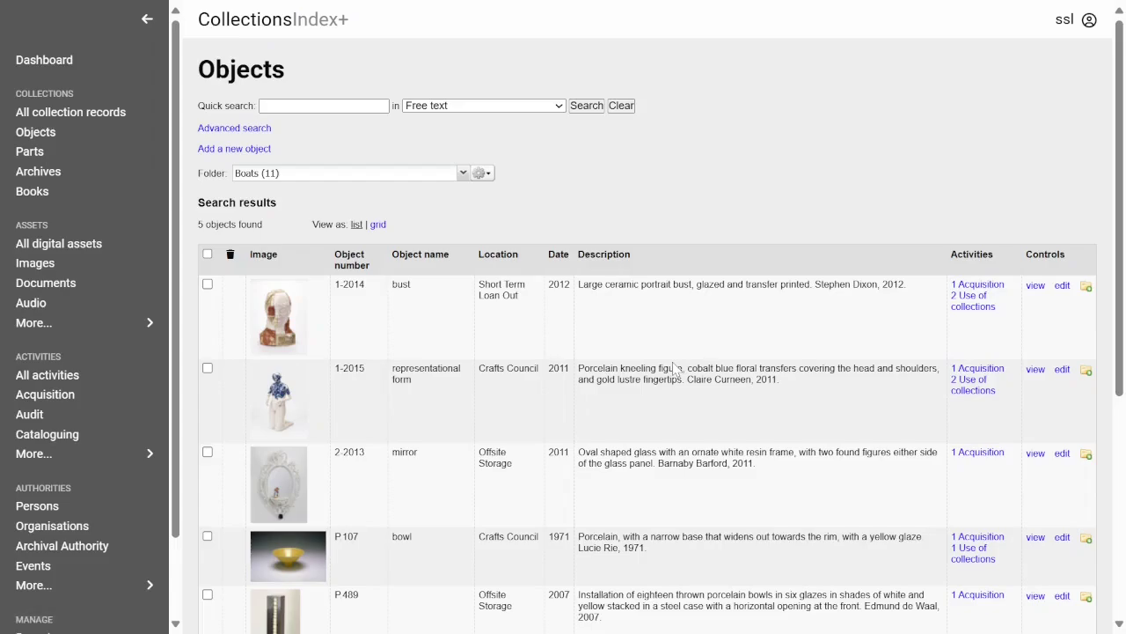